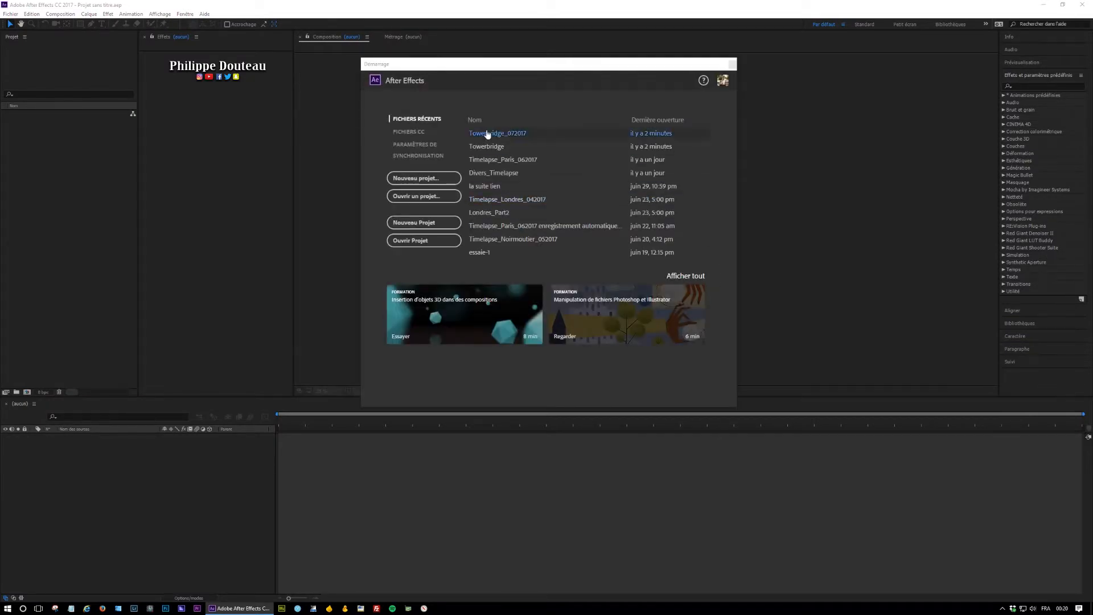
Start a project and import Tower_Bridge_335_17042017-3_ProRes-422_OriRes_25_HQ.mov from the Timelapse_Londres_042017 ProRes folder
click(424, 179)
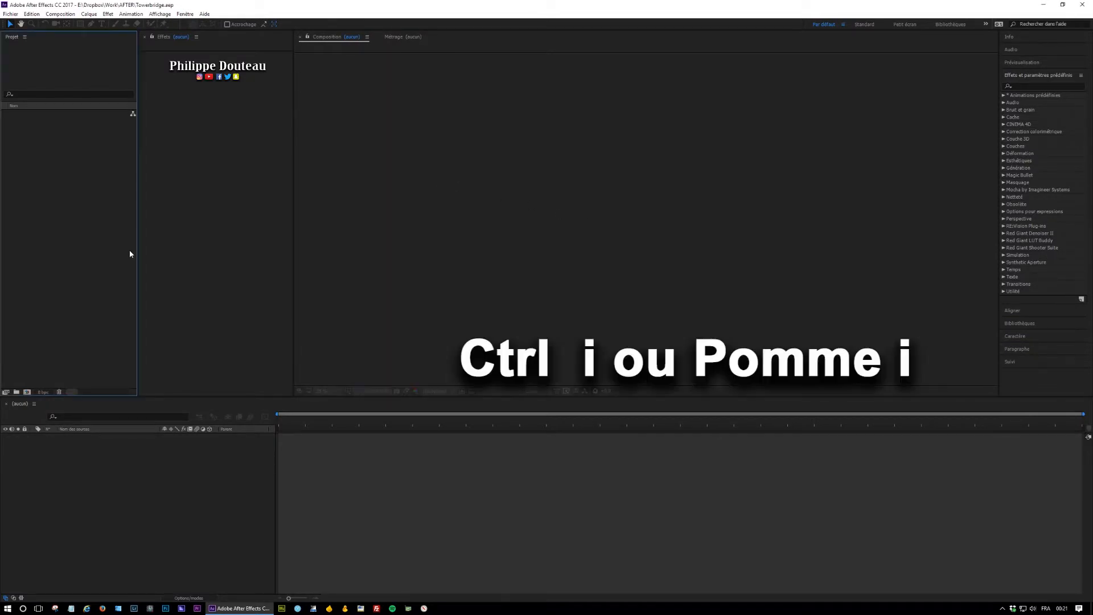
key(ctrl+i)
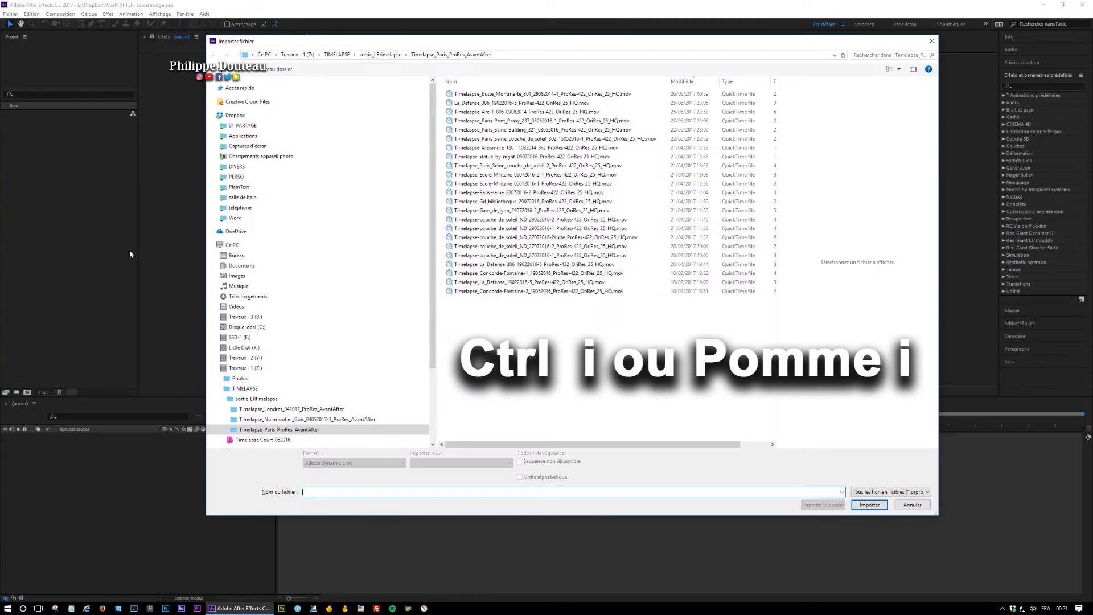
click(315, 410)
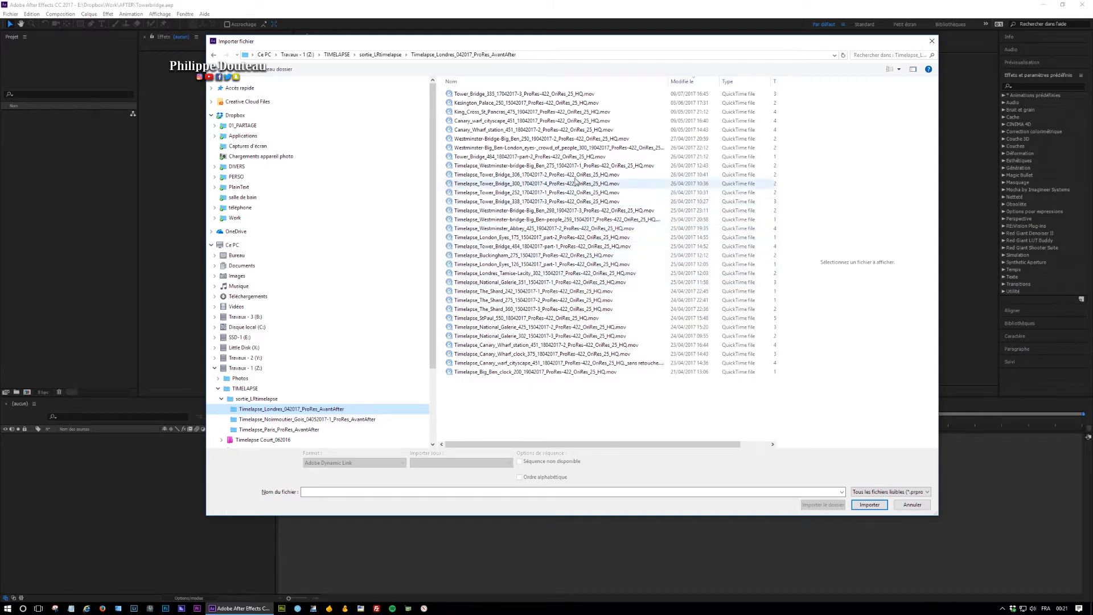
click(497, 93)
click(880, 505)
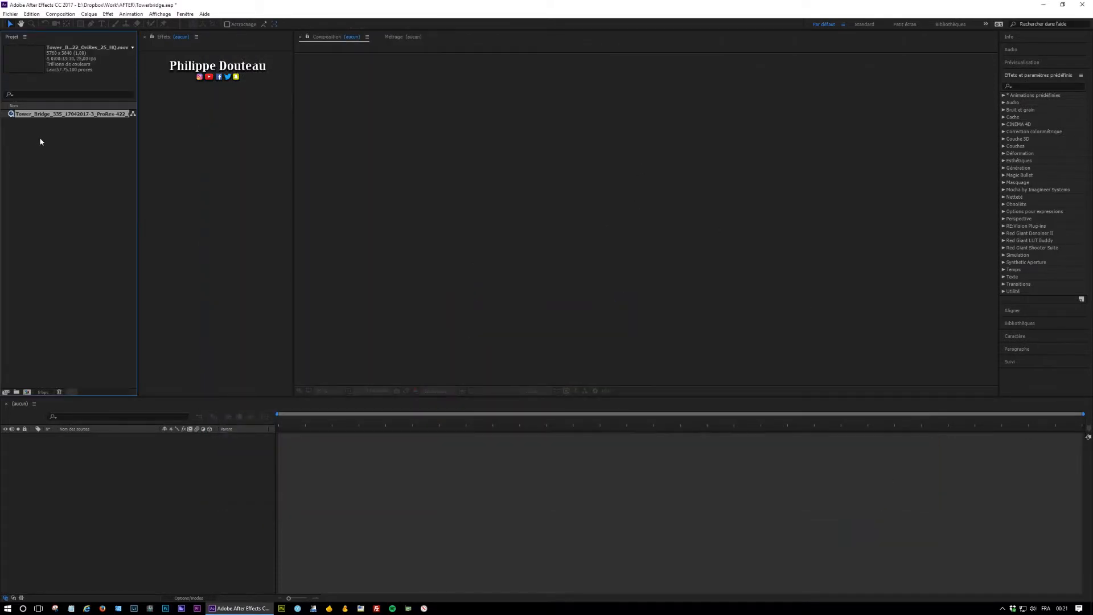
Preview the imported Tower Bridge footage and create a composition from it
double_click(11, 114)
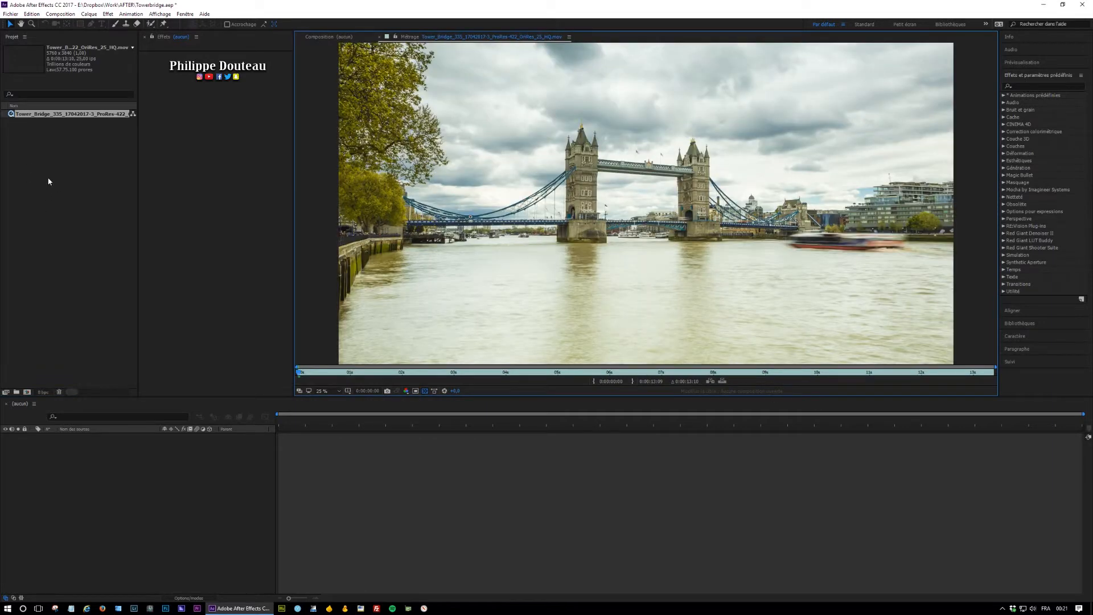
drag(12, 117, 28, 391)
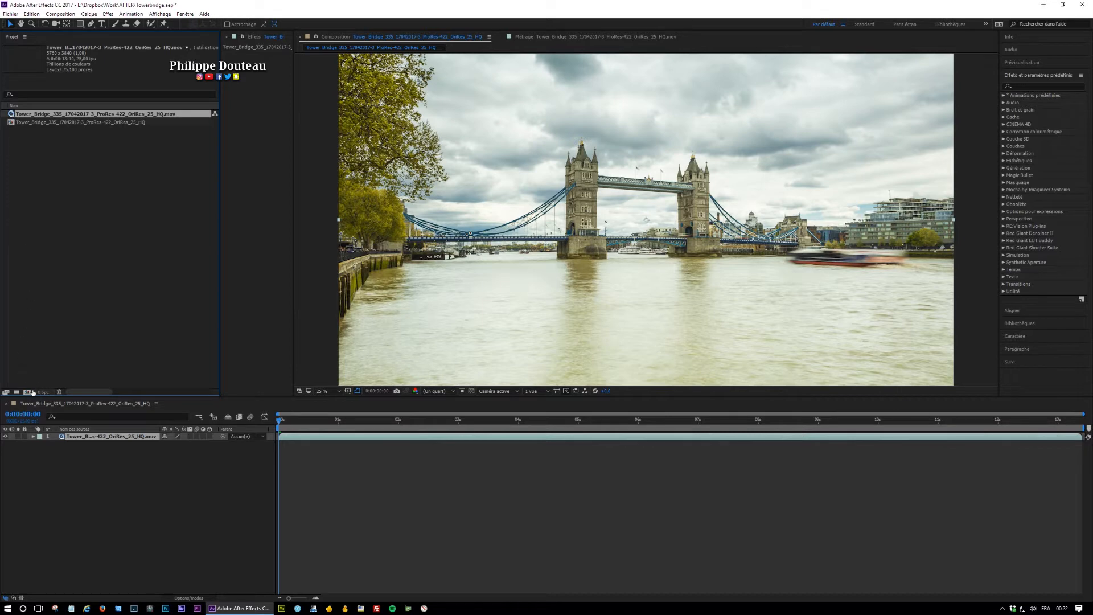
Rename the new composition to Tower_Bridge_335_17042017-3_4096x2304 in its composition settings
click(13, 122)
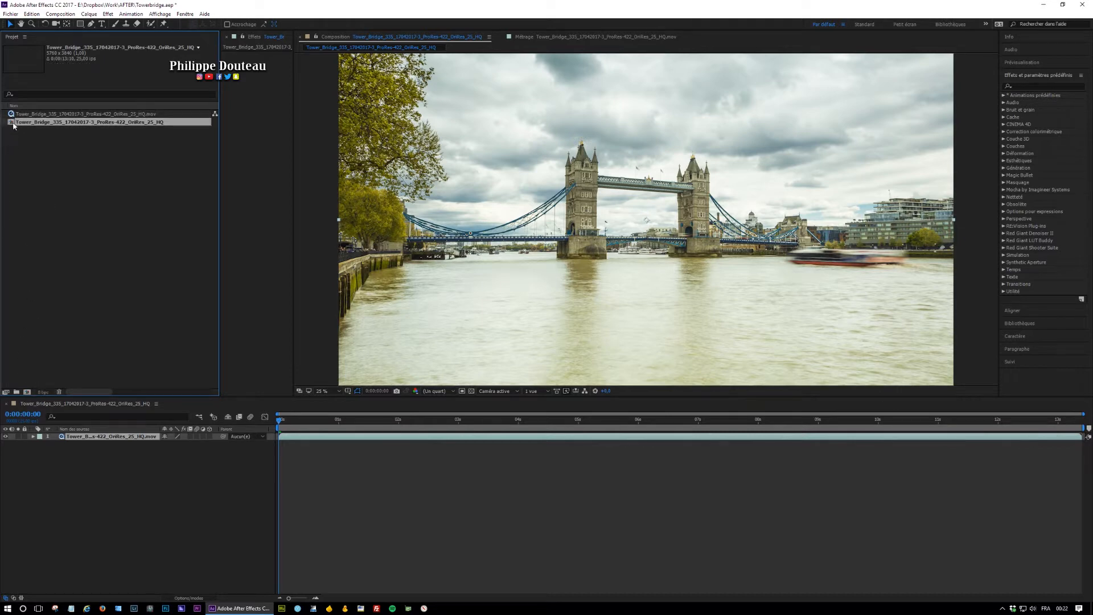
click(12, 126)
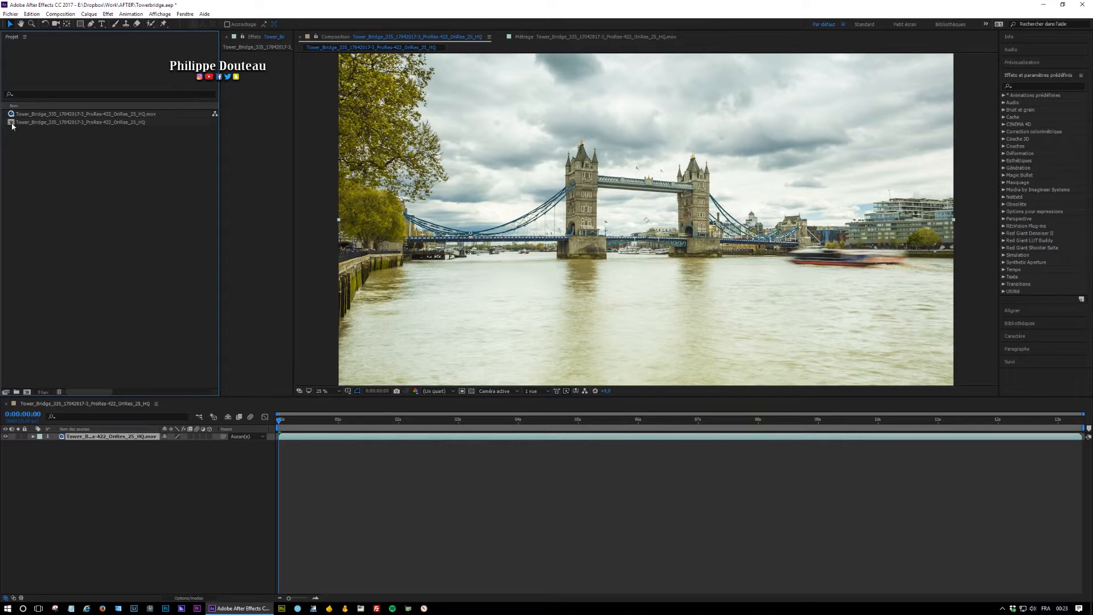
click(12, 123)
right_click(12, 124)
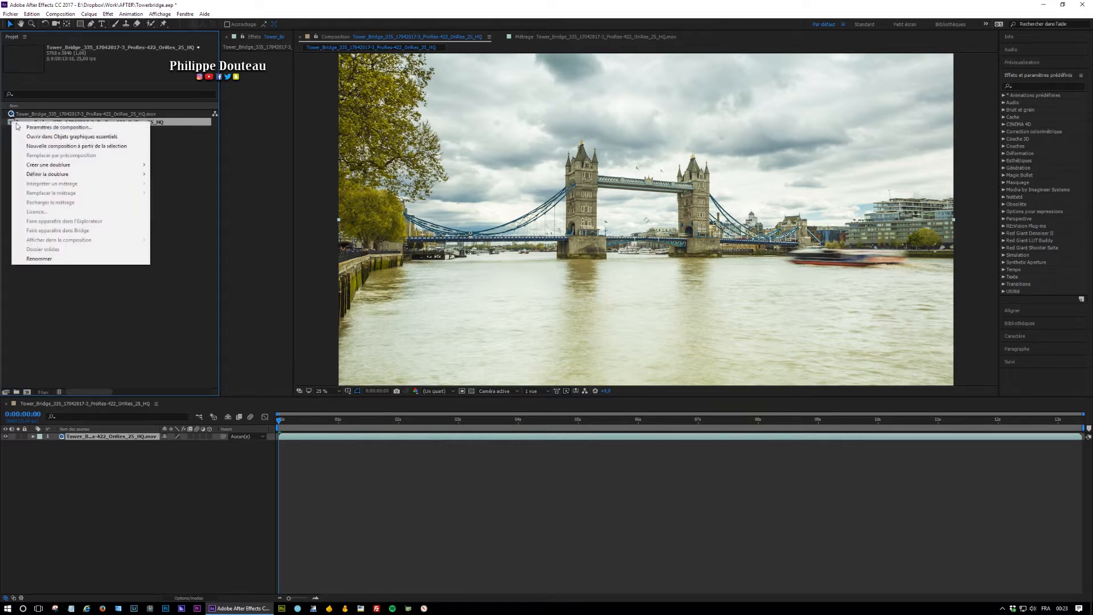
click(76, 129)
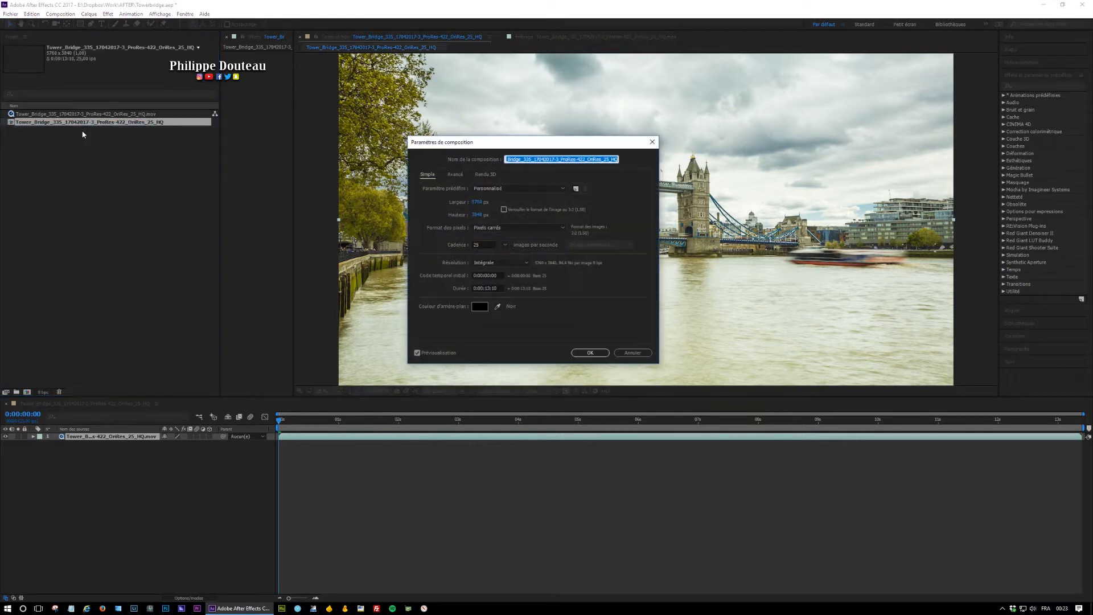
drag(596, 144, 662, 157)
click(610, 164)
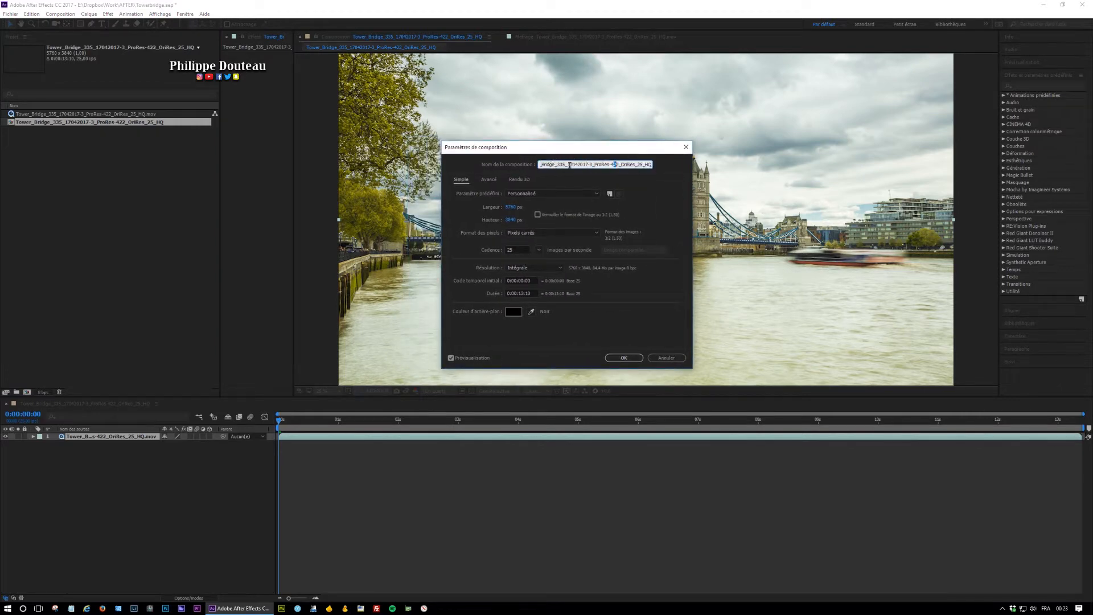
drag(625, 148, 617, 157)
click(589, 175)
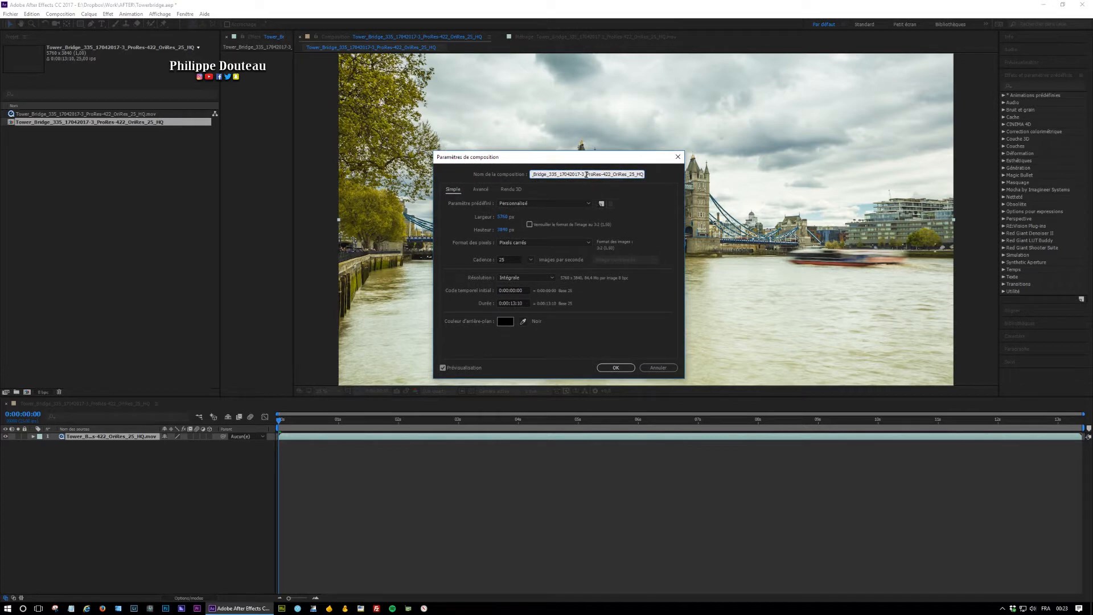
drag(587, 174, 682, 175)
text(4)
Set the composition size to 4096 px wide by 2304 px high and apply the settings
click(504, 216)
text(4096)
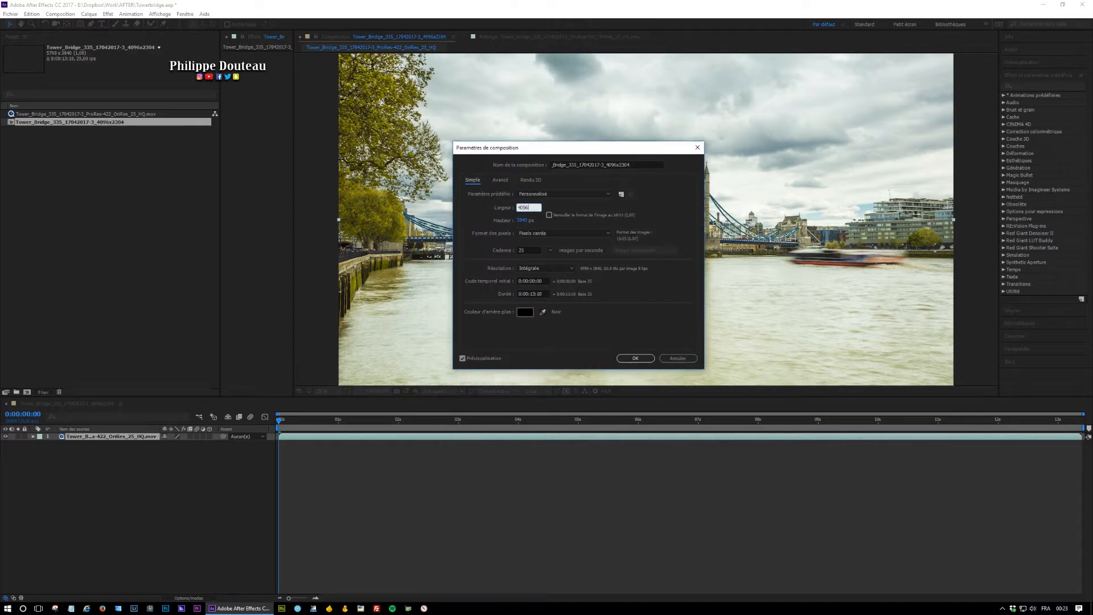
key(Tab)
text(2304)
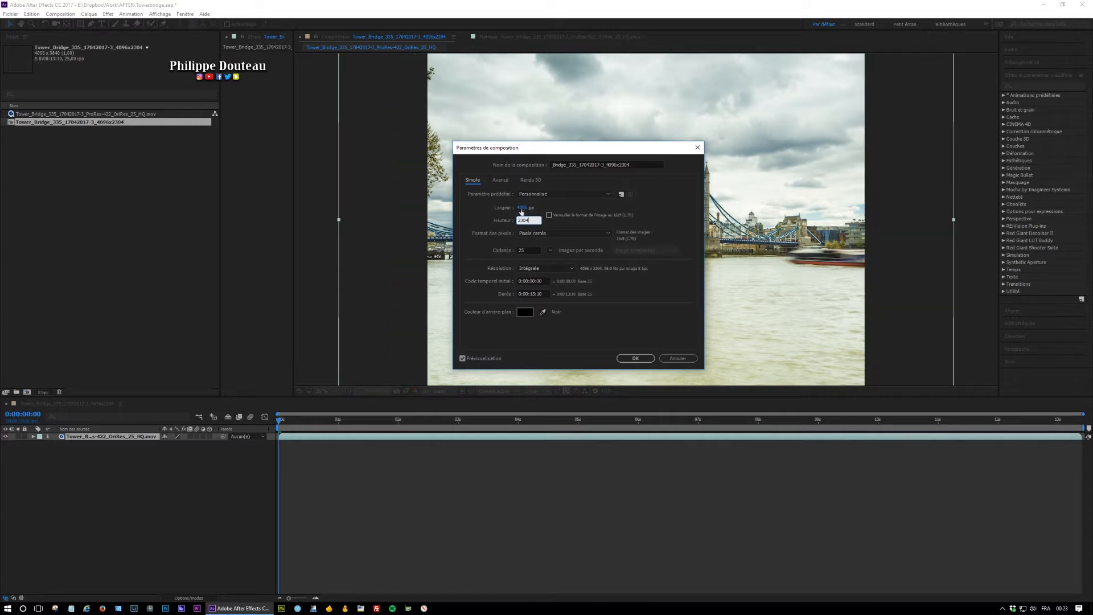
key(Tab)
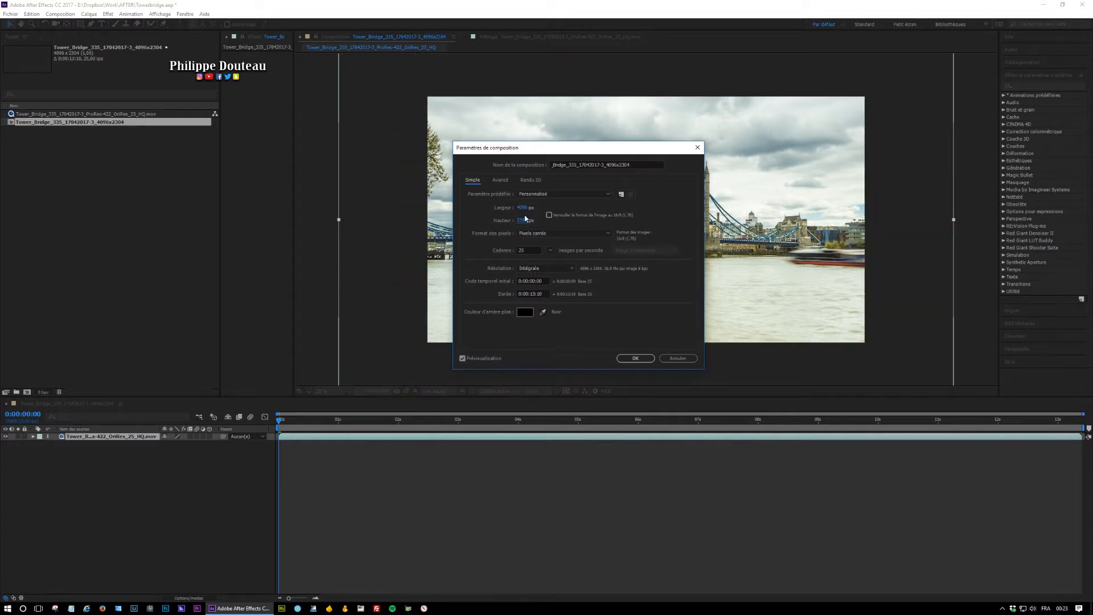
click(650, 358)
Reveal the footage layer's Transform properties and reduce its scale to about 81%
click(336, 392)
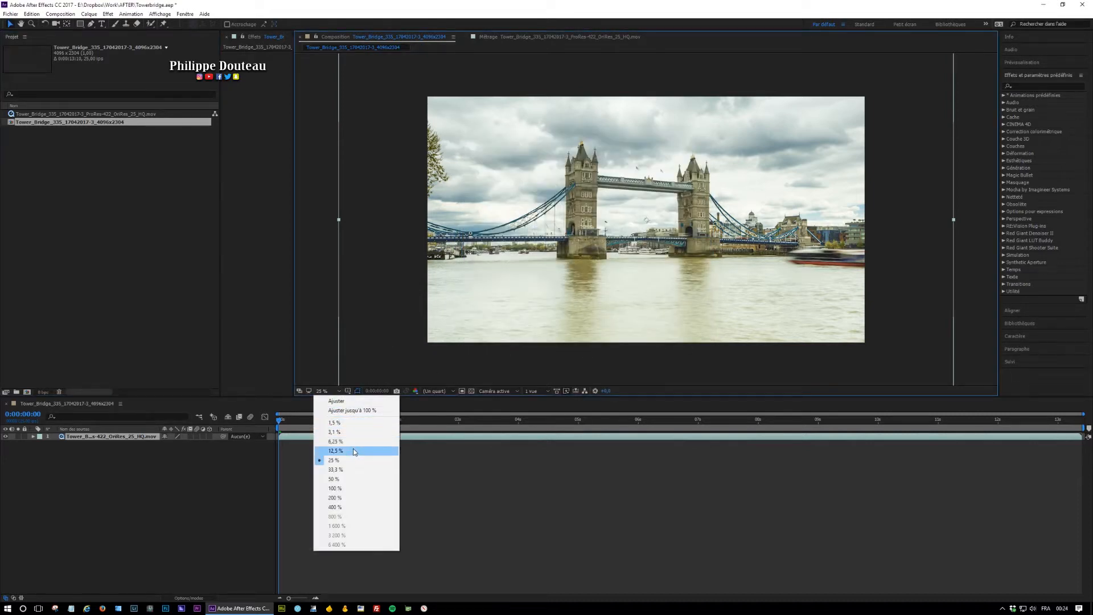
click(356, 451)
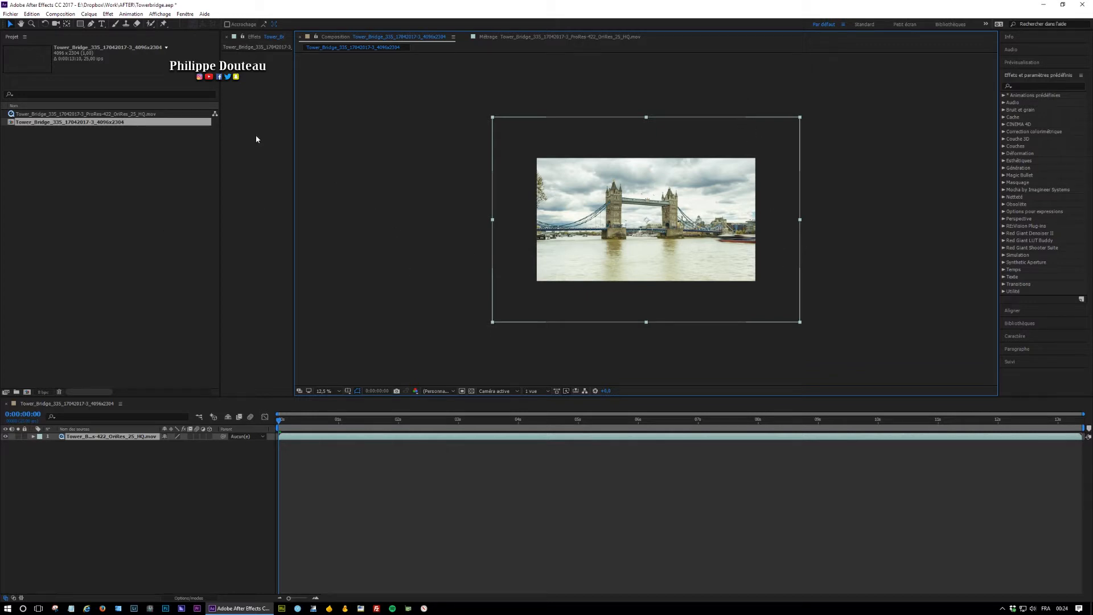
click(33, 436)
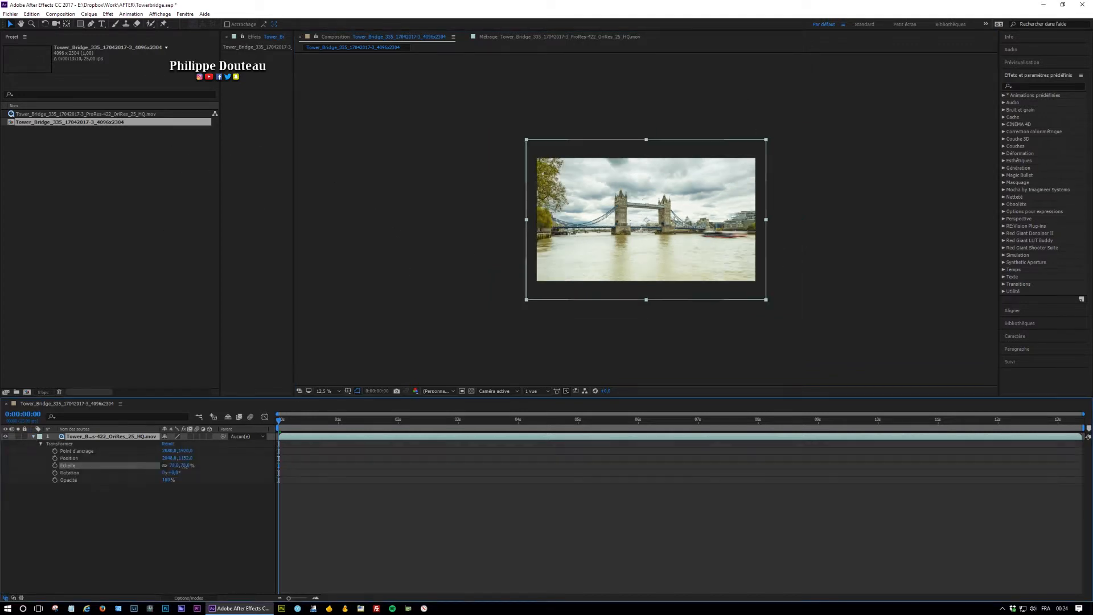
drag(161, 465, 163, 466)
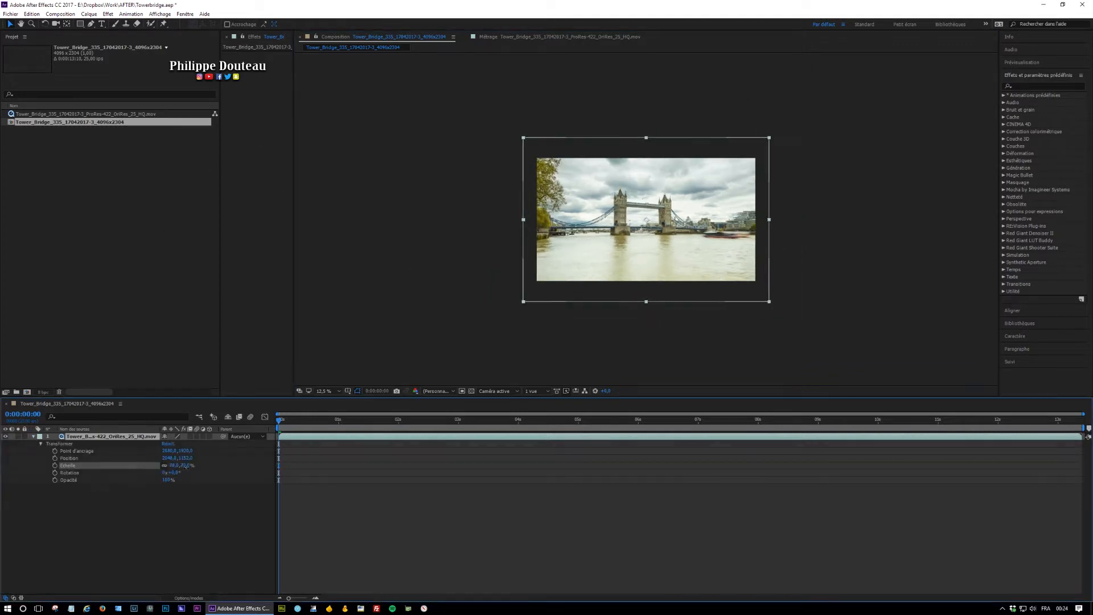
click(337, 391)
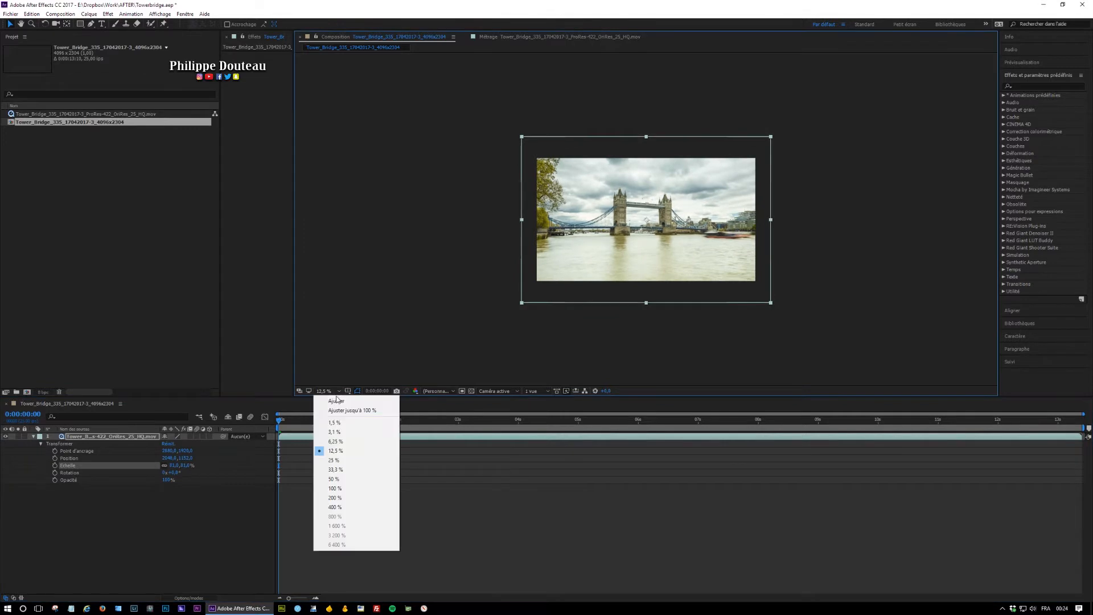
click(334, 460)
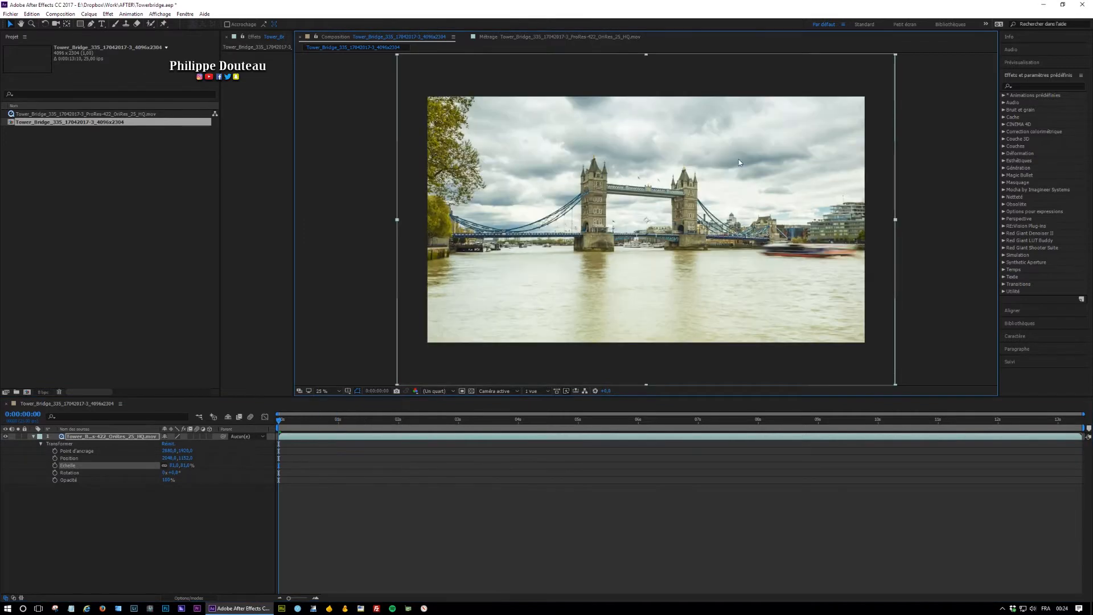
Fine-tune the footage layer's scale to fit the frame width, trying 71% and settling on 72%
click(186, 466)
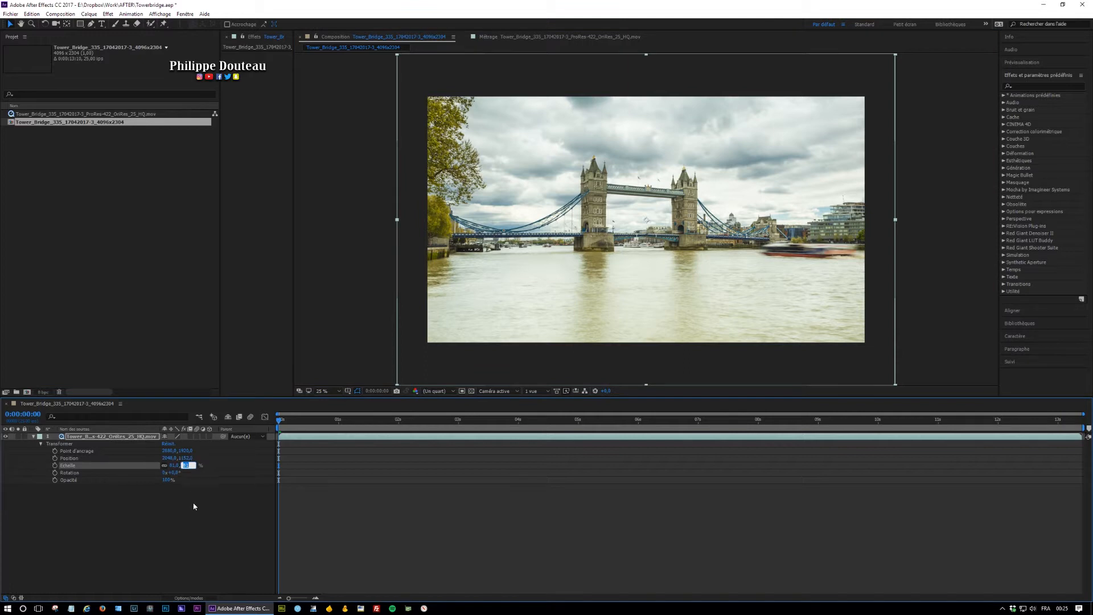
click(194, 505)
drag(185, 468, 189, 466)
click(188, 466)
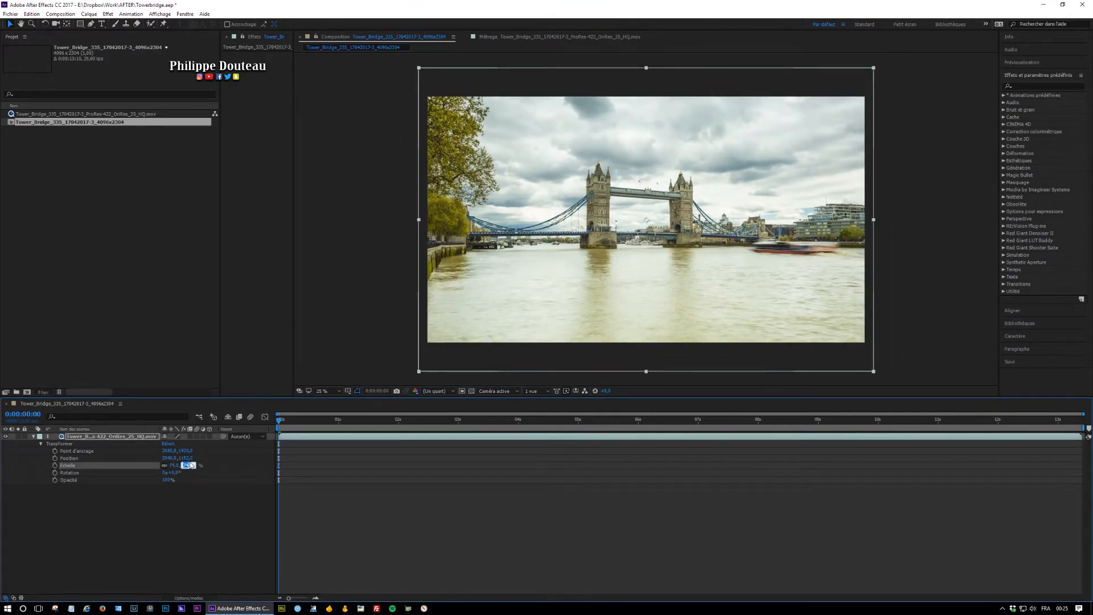
text(71)
key(Return)
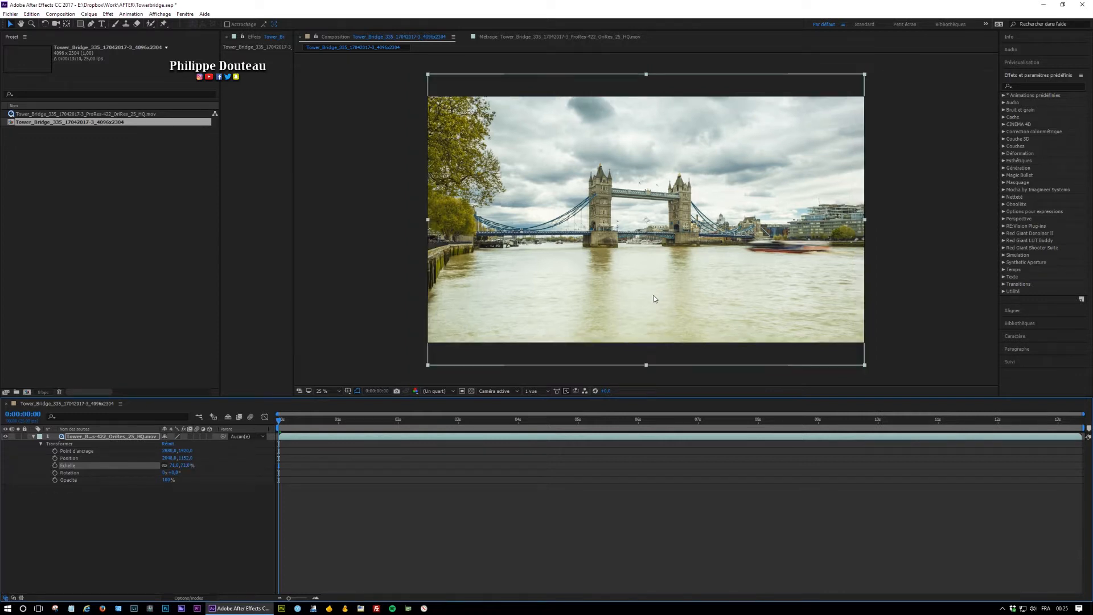
click(188, 465)
text(72)
key(Return)
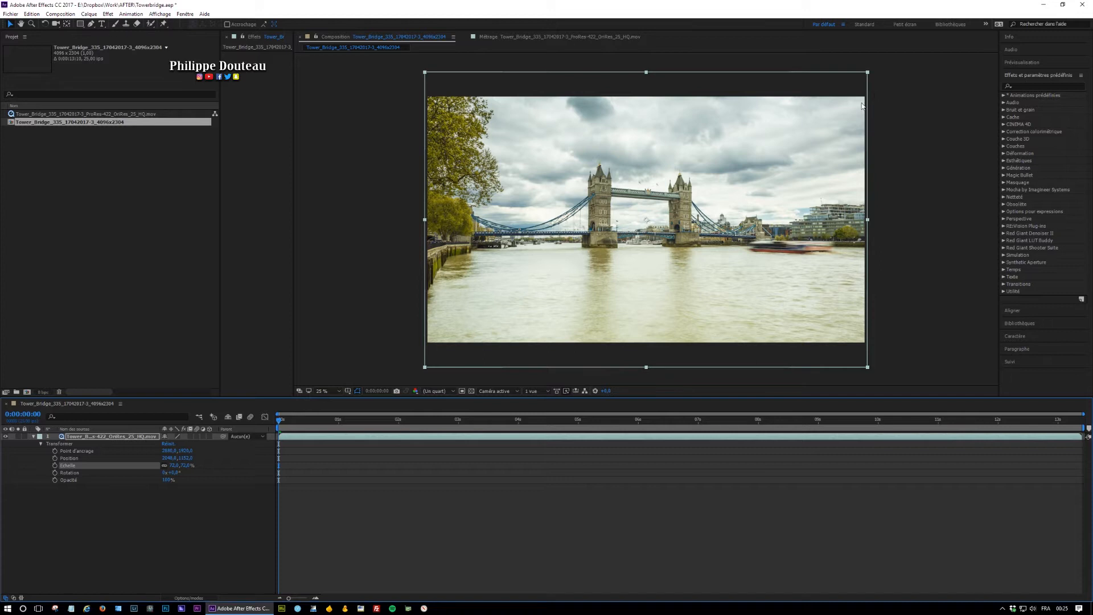
Shift the footage layer down within the frame to a vertical position of 1207, keeping its scale at 72%
mouse_move(191, 458)
mouse_down()
mouse_move(233, 458)
mouse_move(211, 460)
mouse_up()
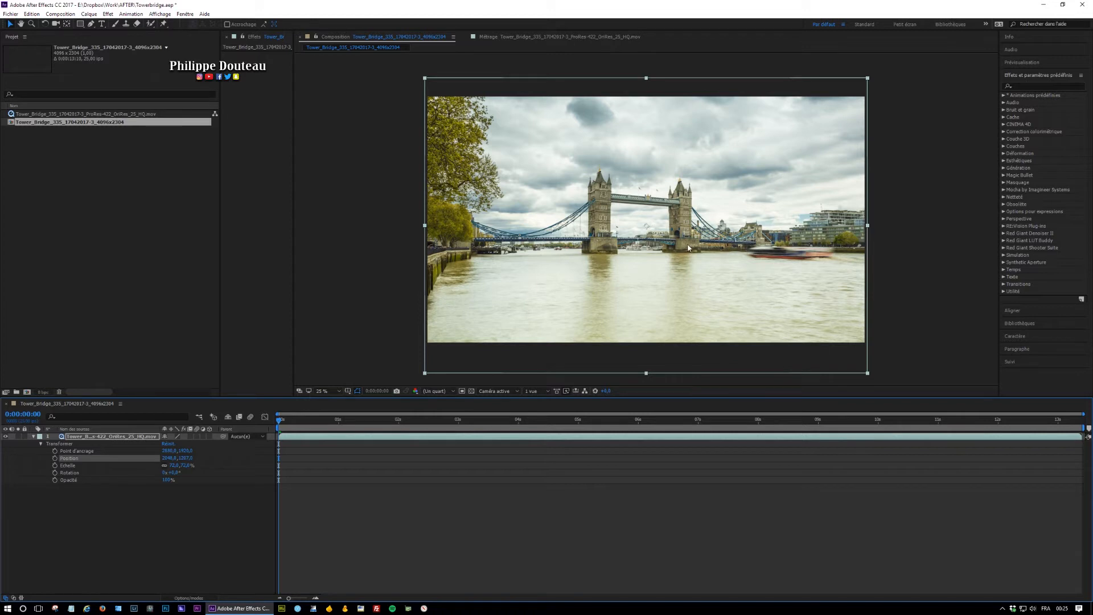
drag(183, 465, 212, 469)
click(190, 465)
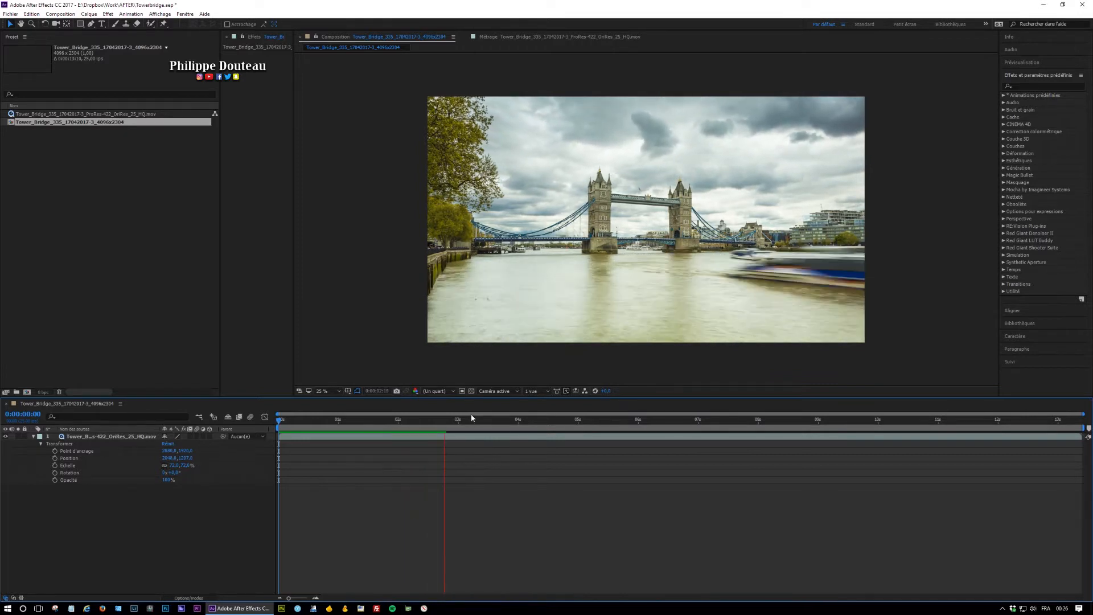
Preview the timelapse with the viewer resolution set to Automatique, check the other resolution options, and stop playback
click(452, 392)
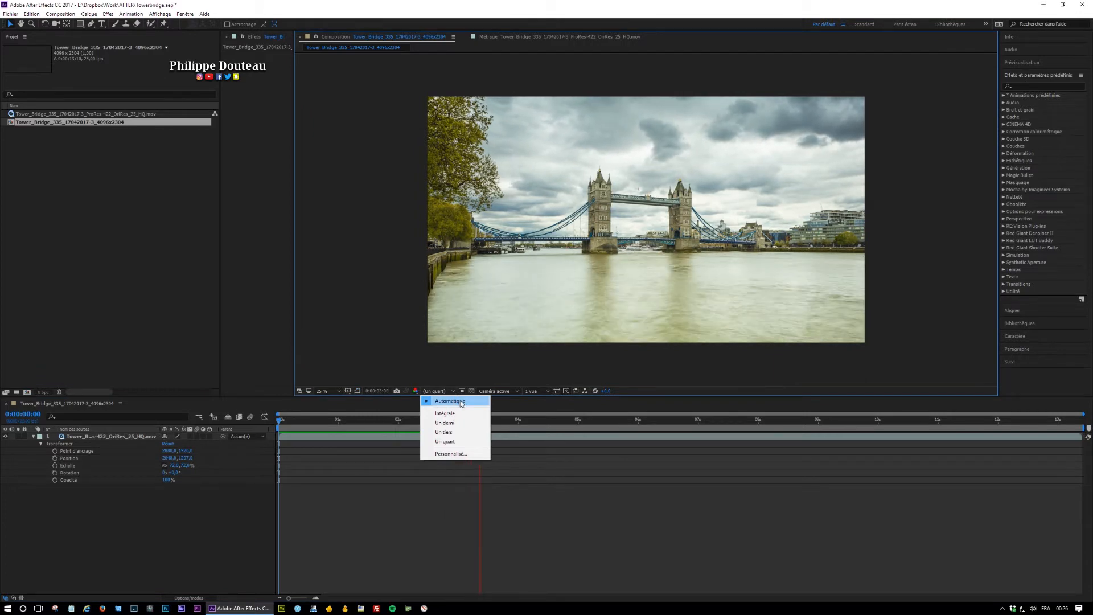
click(459, 402)
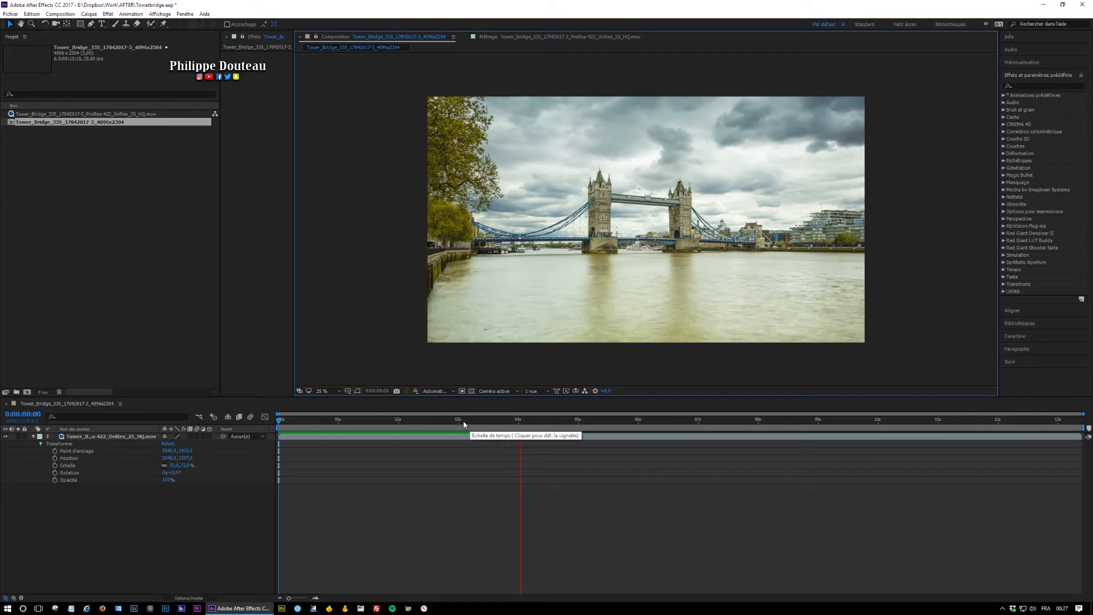
click(448, 394)
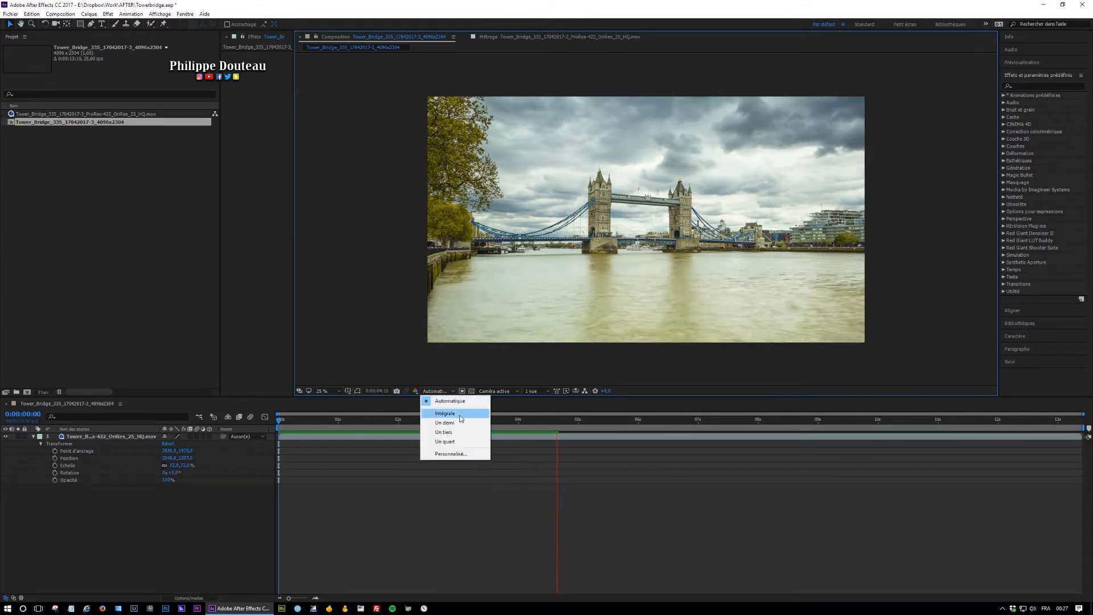
click(511, 406)
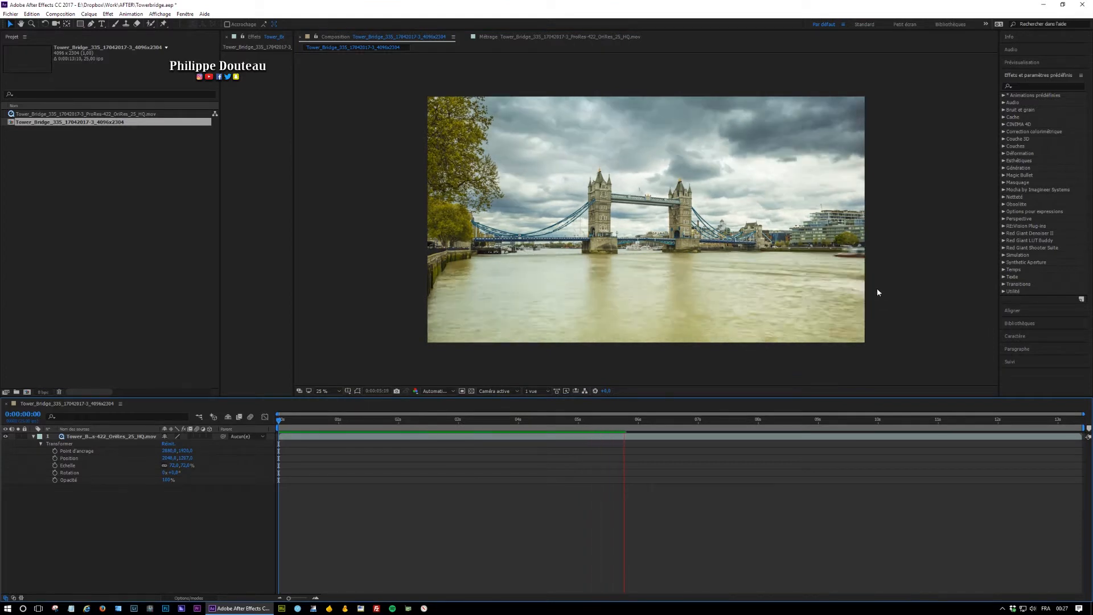
click(448, 391)
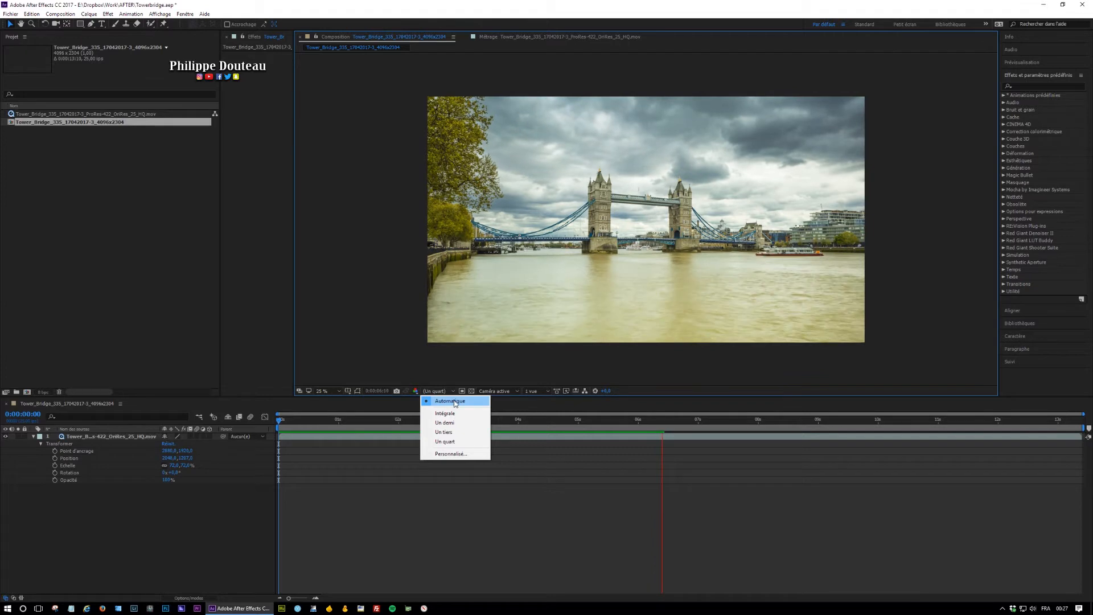
click(534, 419)
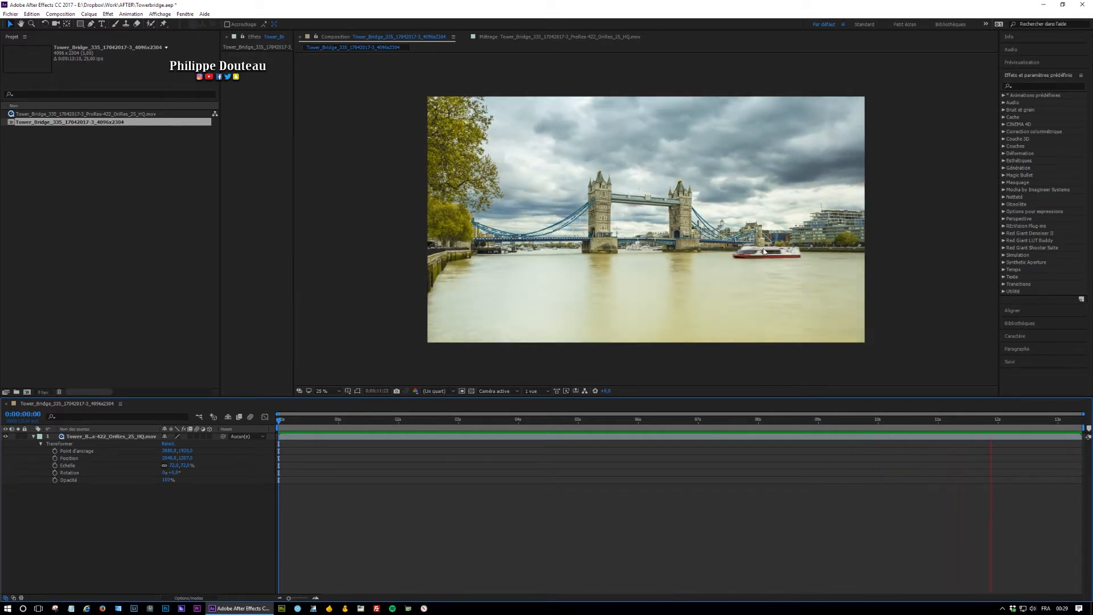
key(space)
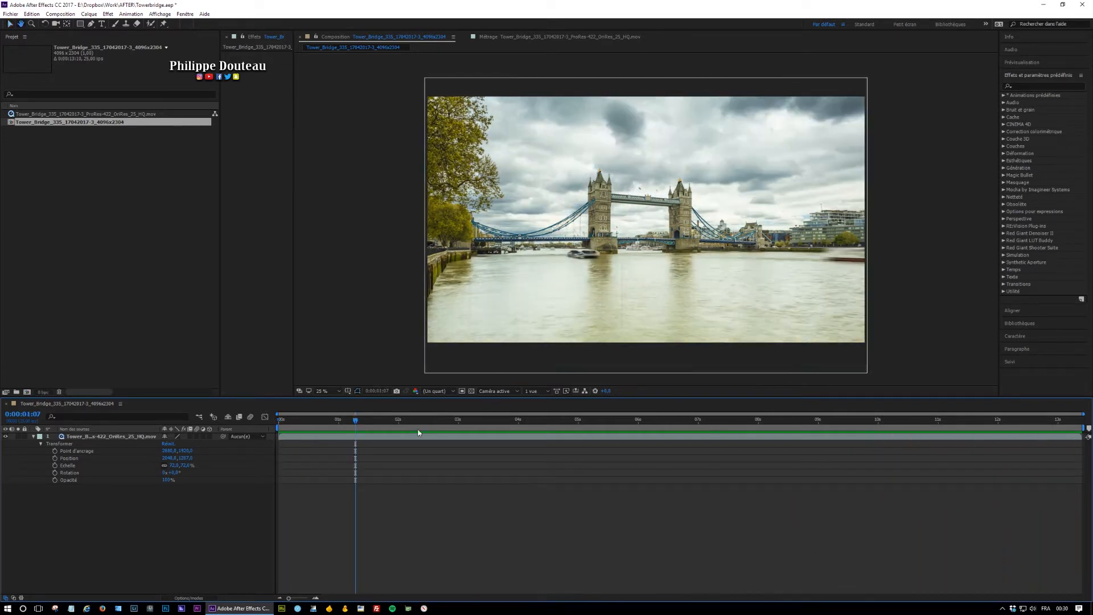
Duplicate the 4096x2304 Tower Bridge composition and rename the copy Tower_Bridge_335_17042017-3_4096x2304-Zoom IN
click(33, 133)
click(12, 123)
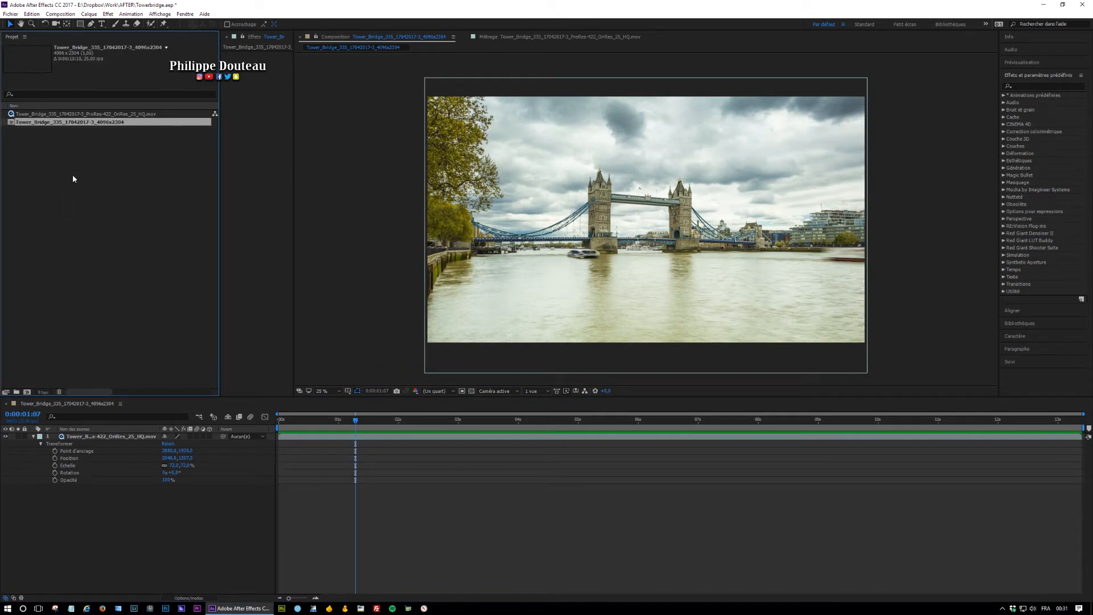
key(ctrl+d)
click(85, 130)
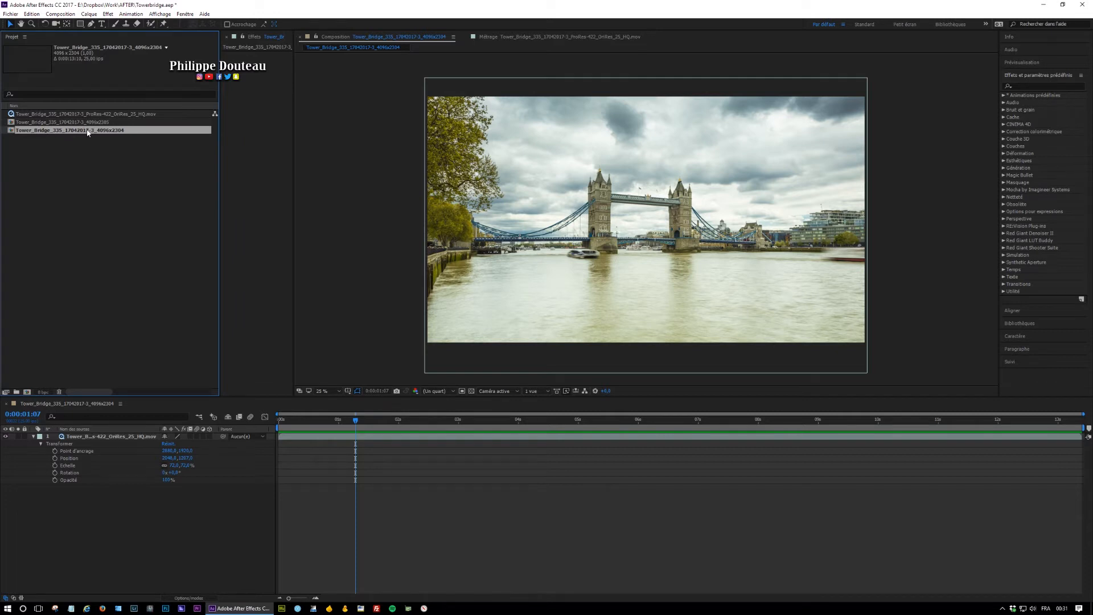
key(ctrl+k)
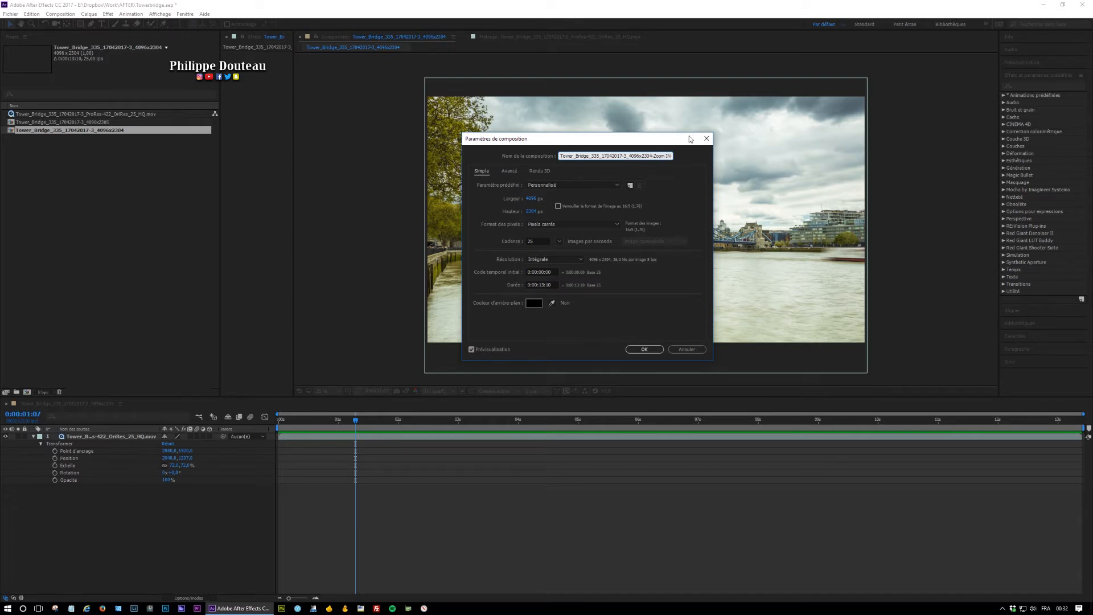
click(654, 350)
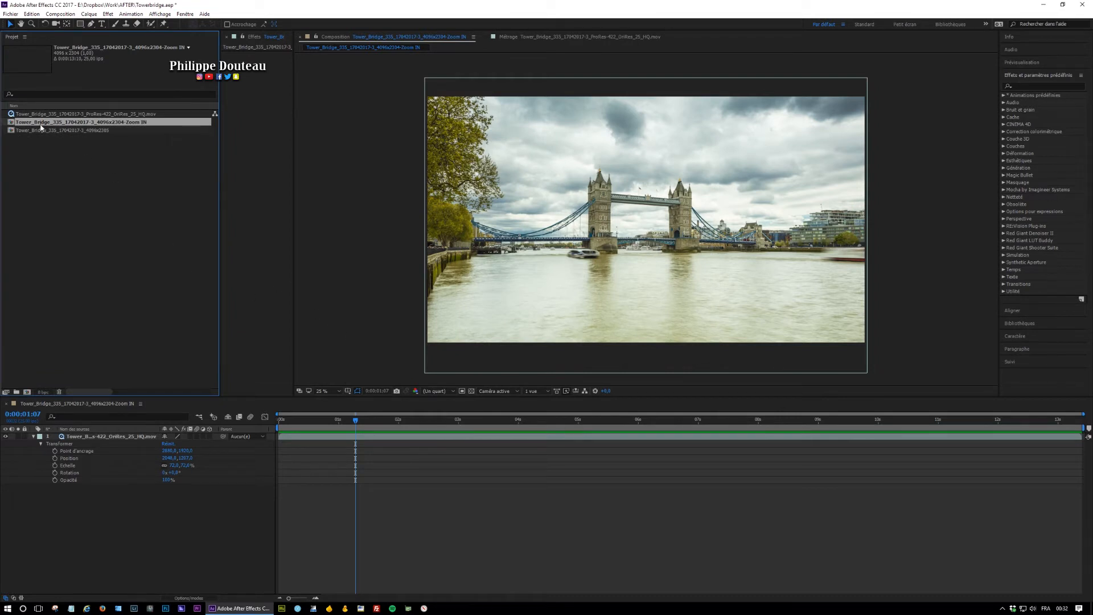
click(75, 156)
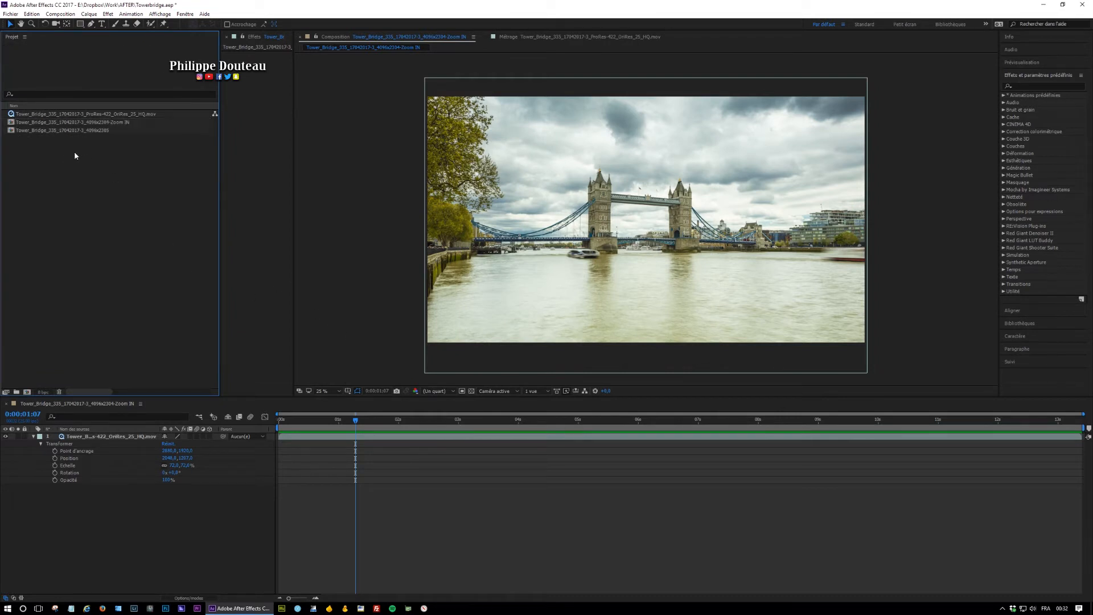
Keyframe the Zoom IN footage's scale from 72% at the first frame to 100% at 0:00:13:09
click(12, 124)
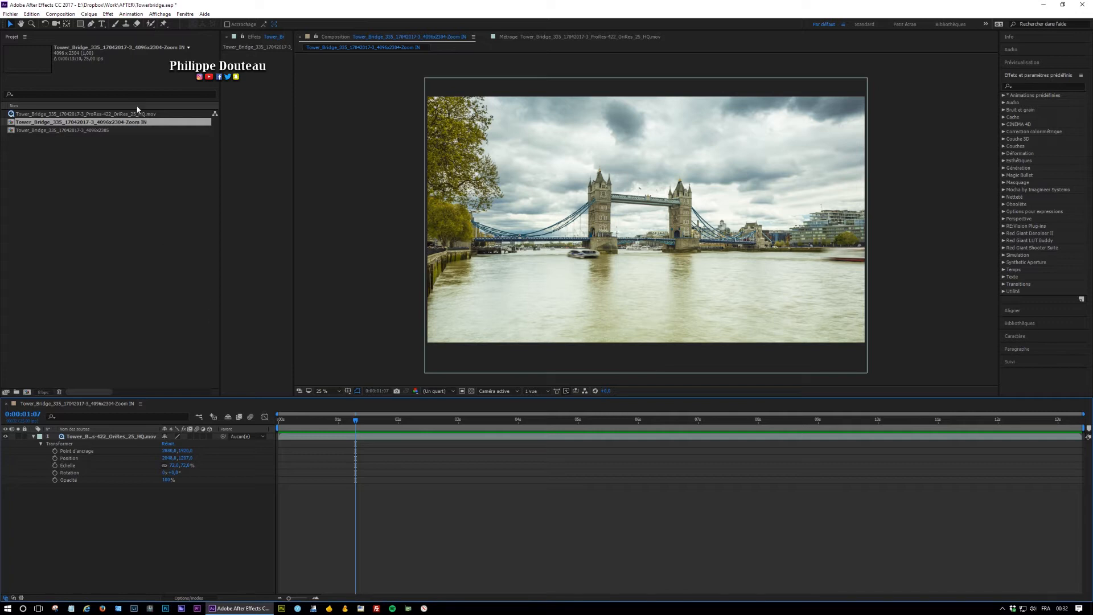
drag(331, 426, 264, 438)
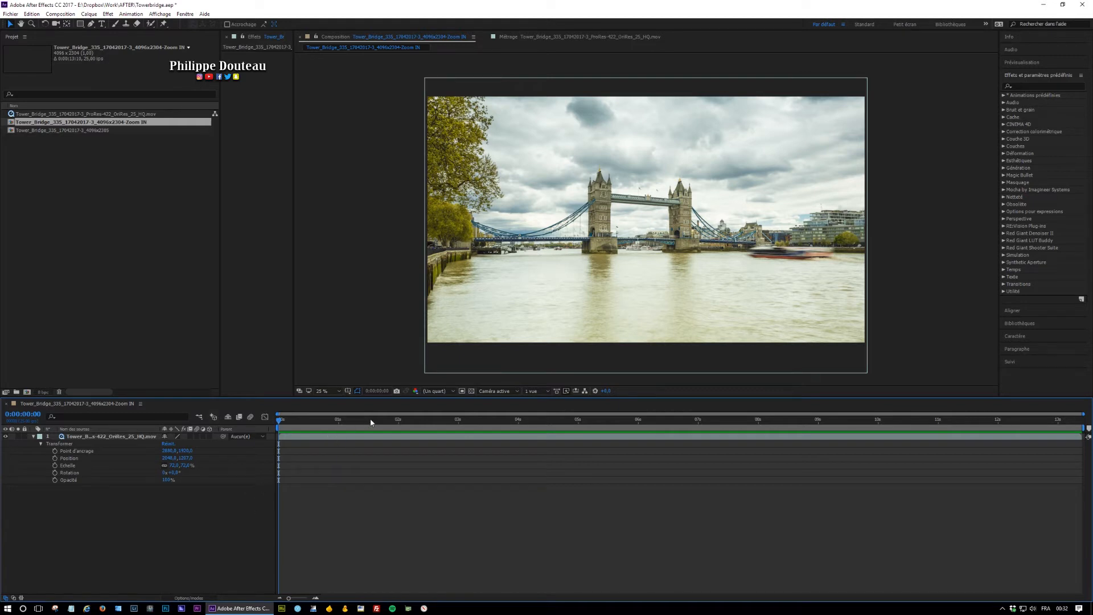
click(55, 465)
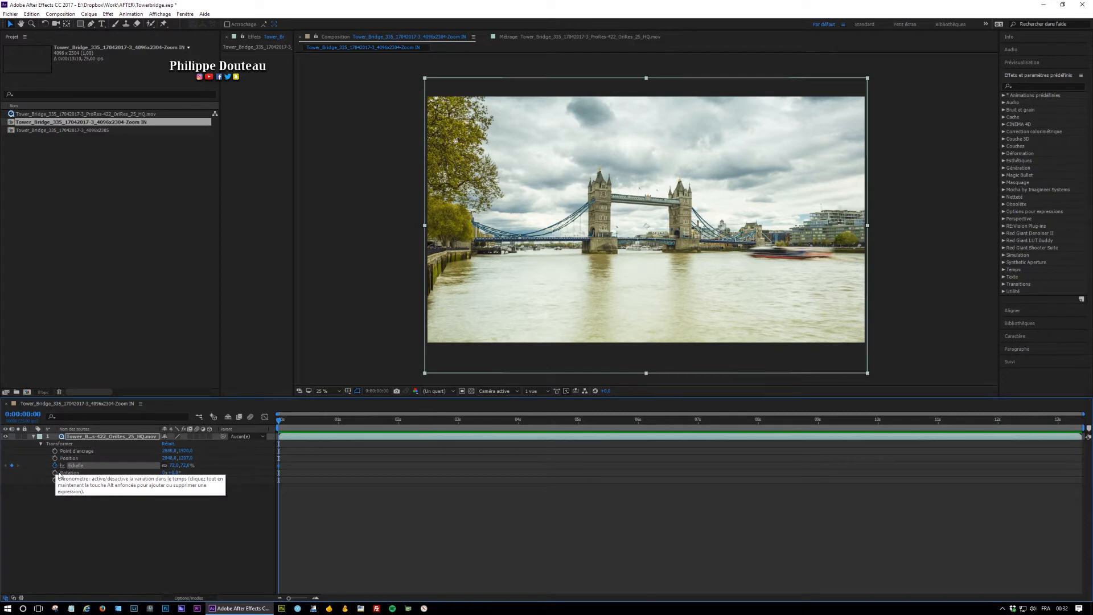
drag(279, 420, 1083, 428)
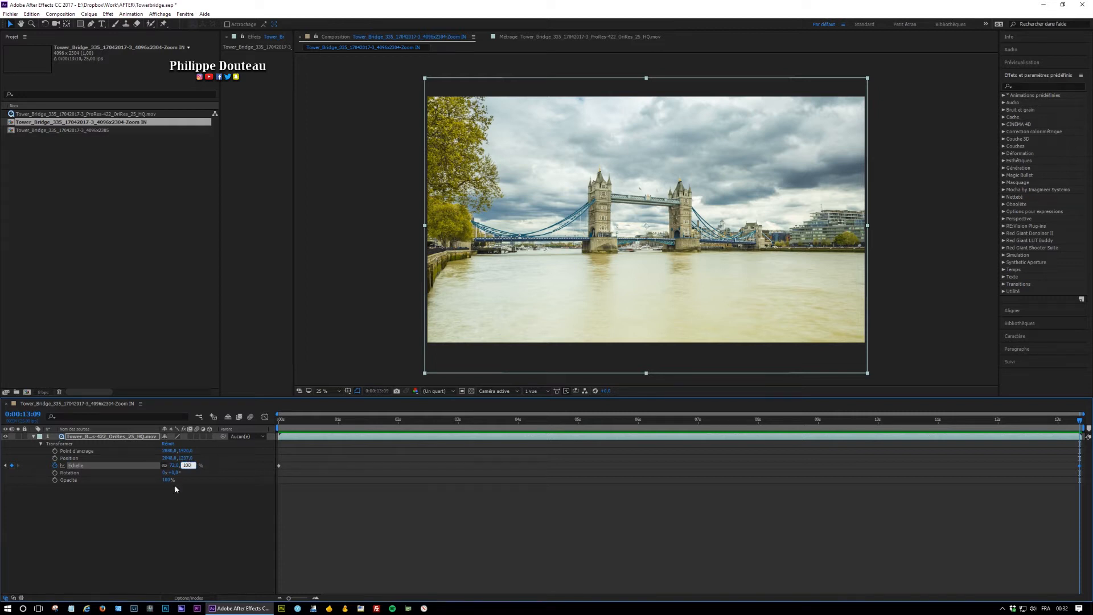
click(206, 502)
Play back the zoom-in and compare the framing at its first and last scale keyframes
key(Home)
key(space)
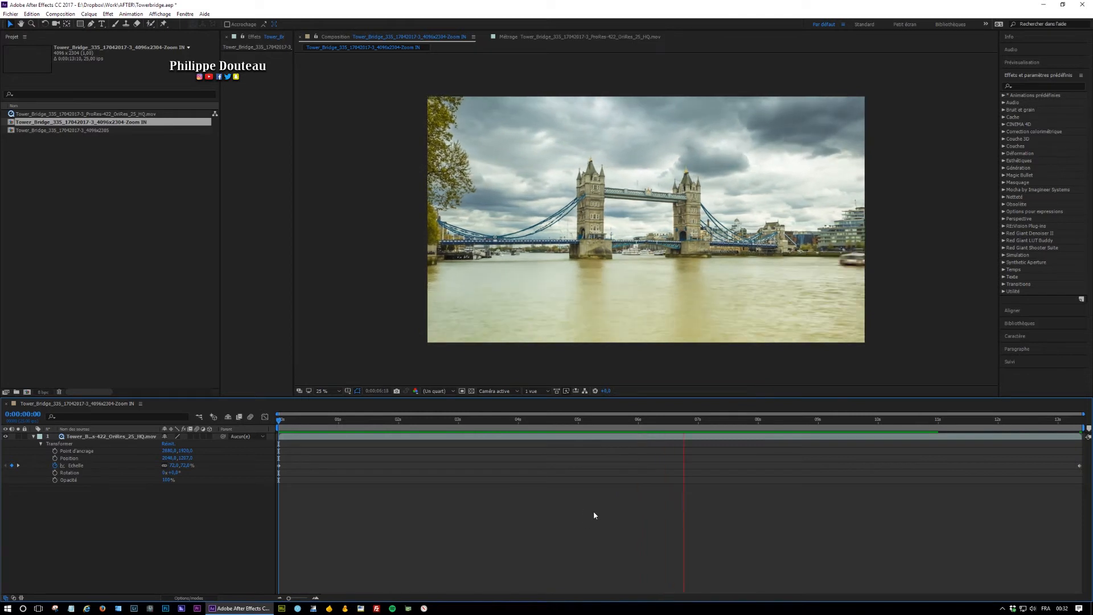
drag(468, 420, 1084, 425)
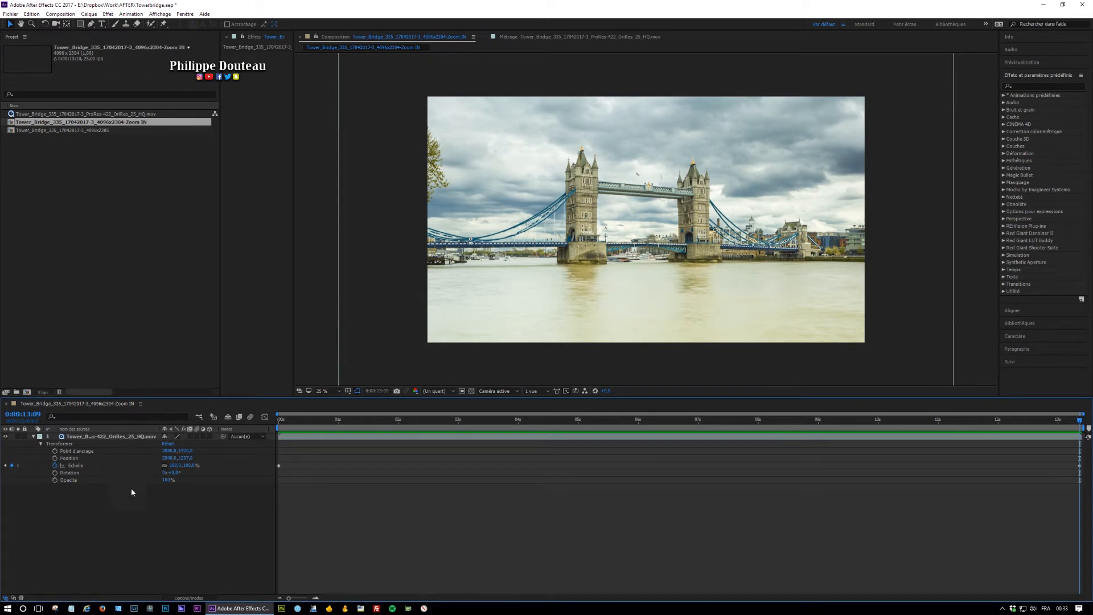
click(4, 466)
click(19, 467)
click(4, 465)
click(19, 465)
drag(1043, 440, 302, 475)
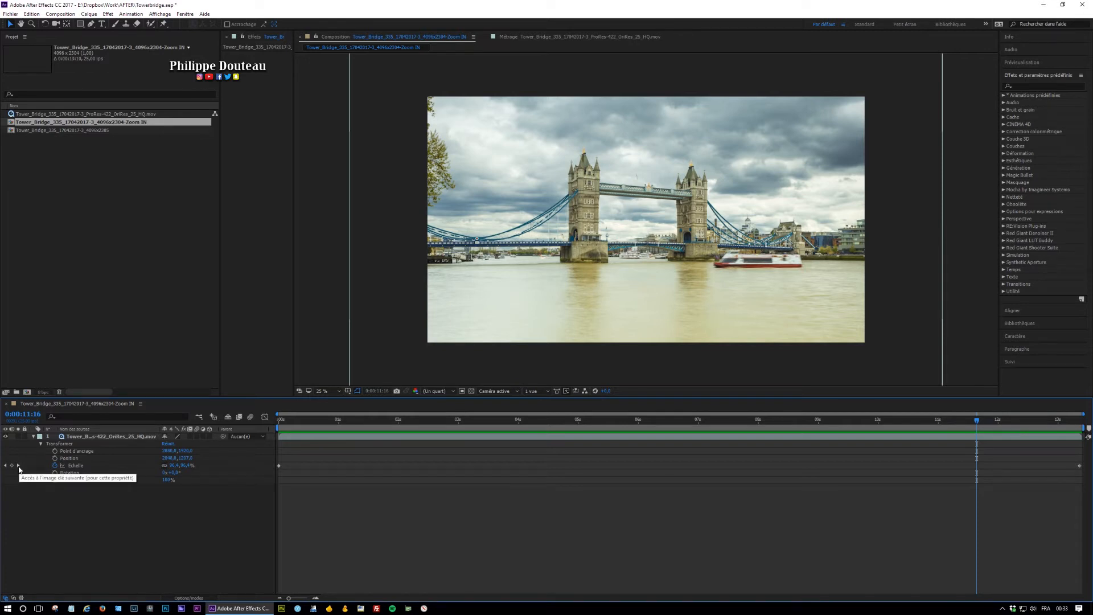
At the last scale keyframe, add a position keyframe and shift the footage right to about 2176, 1212 to center the bridge
click(18, 466)
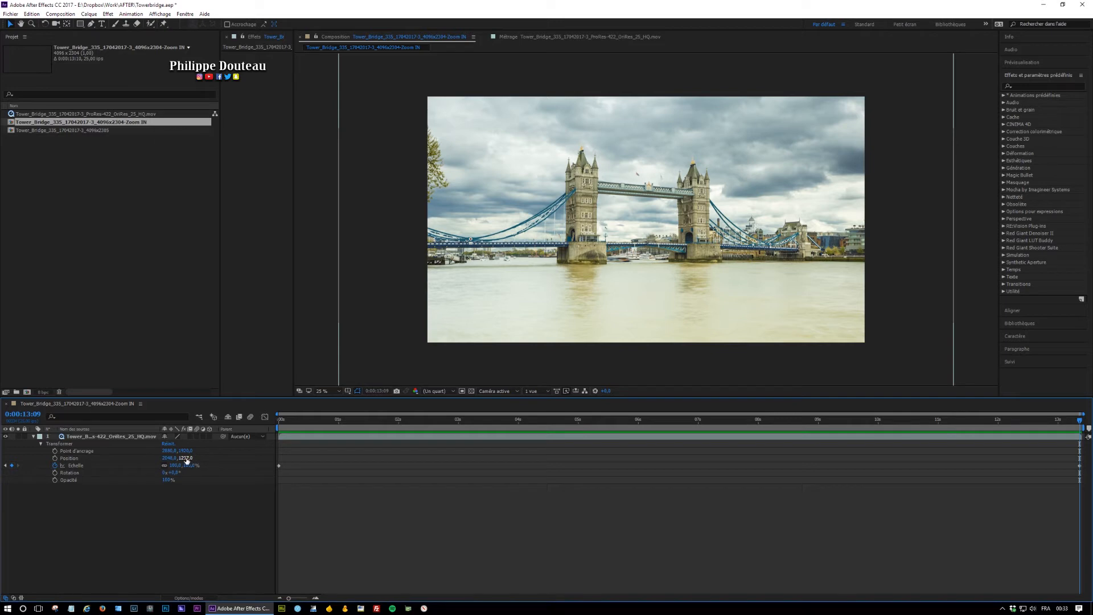
click(55, 459)
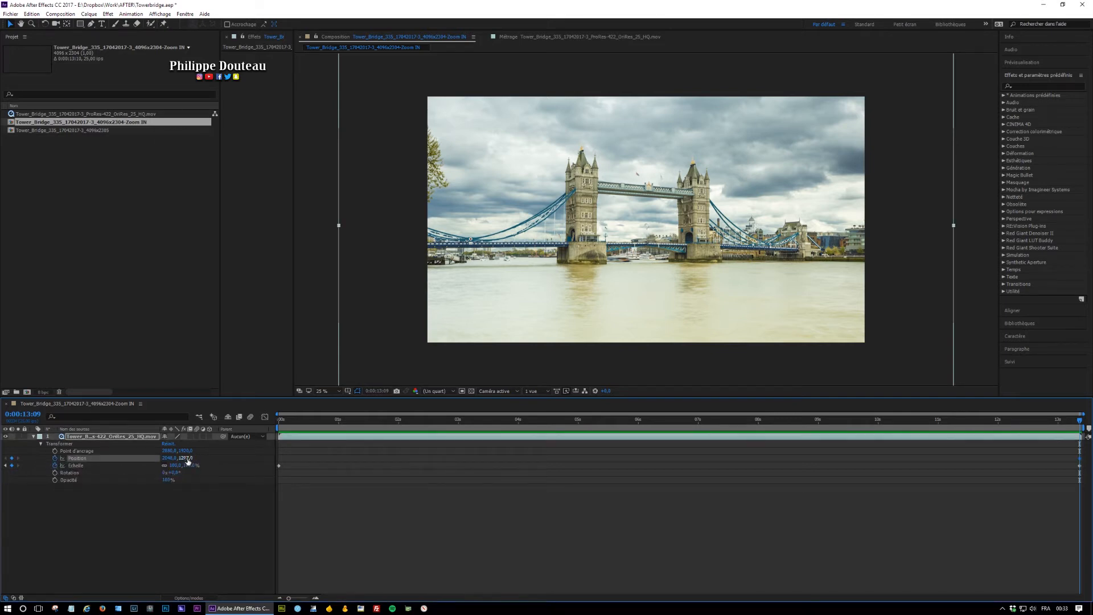
drag(190, 458, 228, 459)
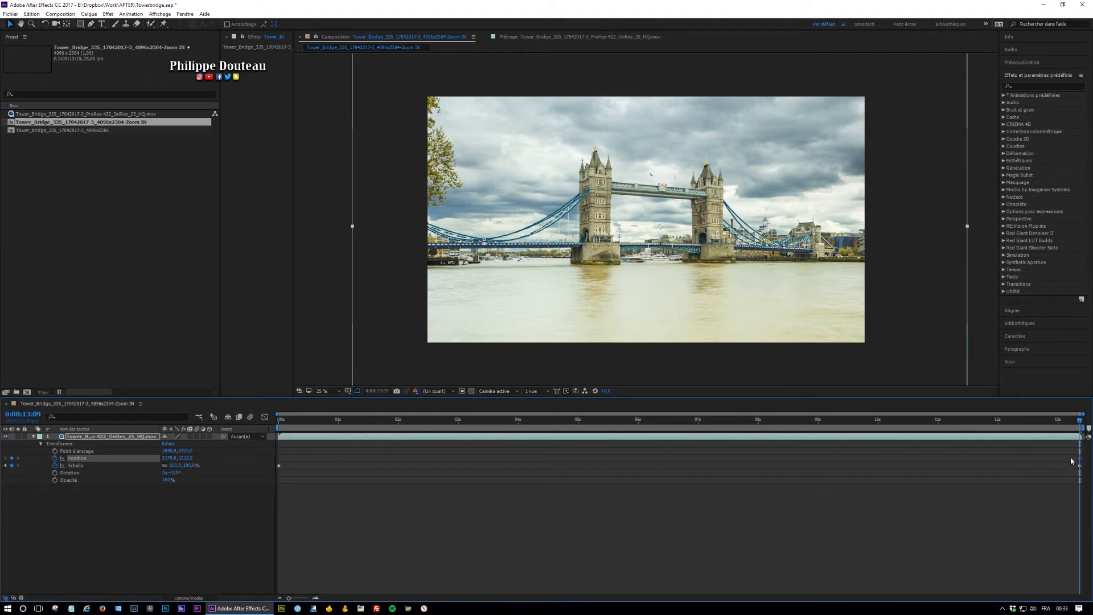
Add a position keyframe at the first frame and shift the footage left until it fills the frame again
drag(1078, 421, 196, 441)
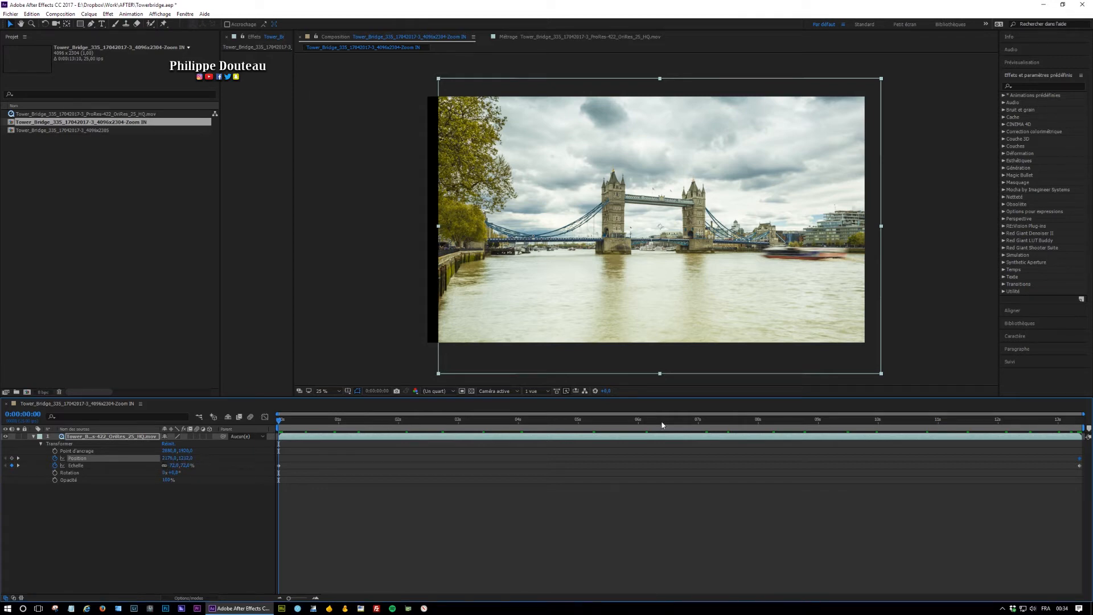
click(11, 457)
drag(169, 458, 97, 458)
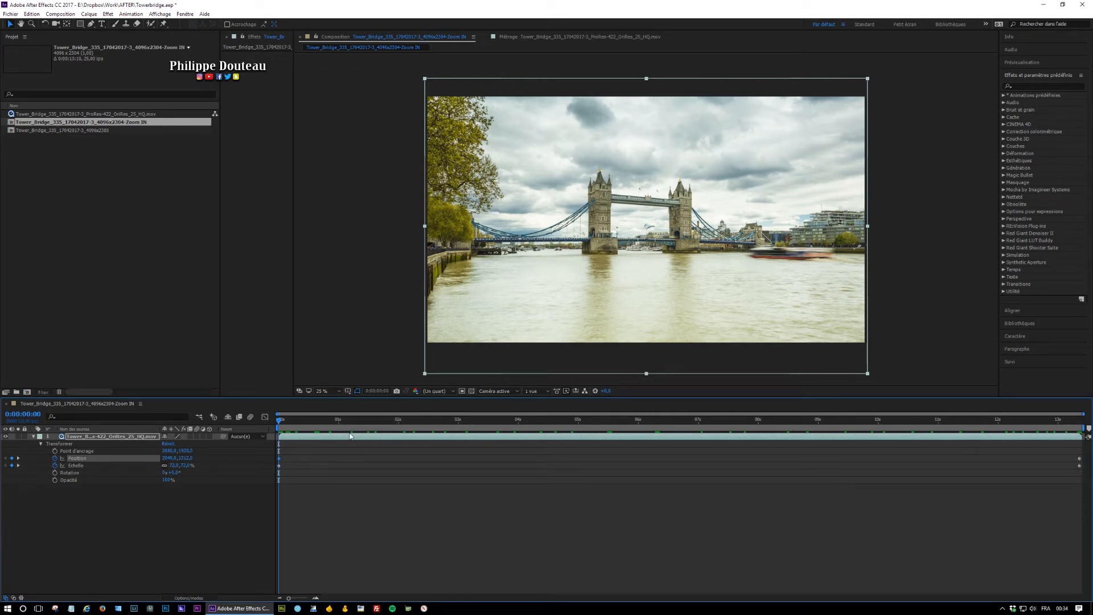
Scrub to the last frame and play back the combined zoom and position animation
click(434, 423)
drag(487, 428, 1091, 442)
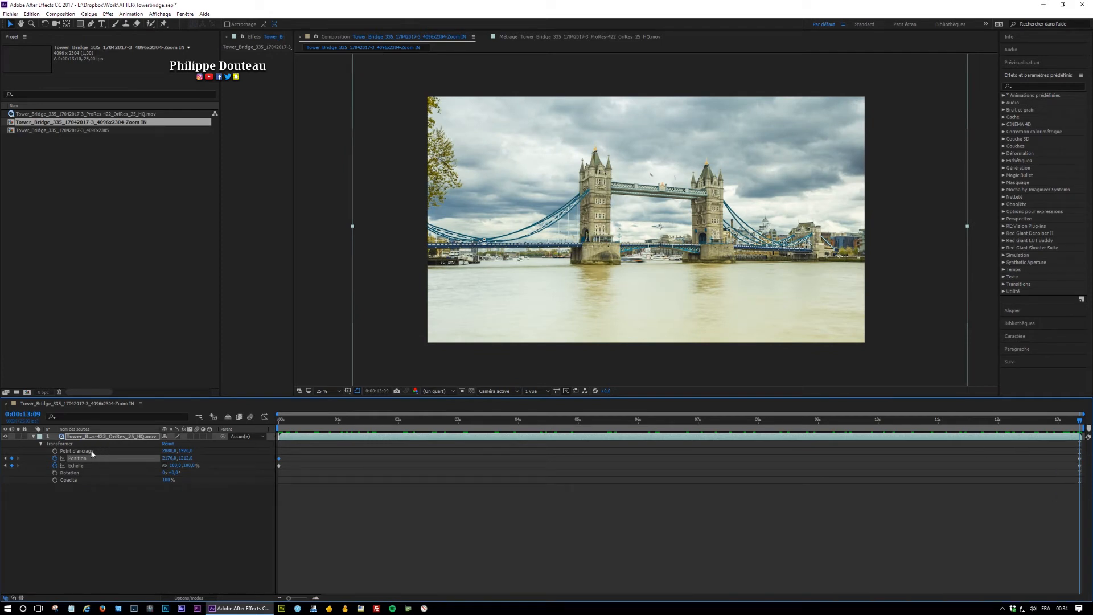
key(space)
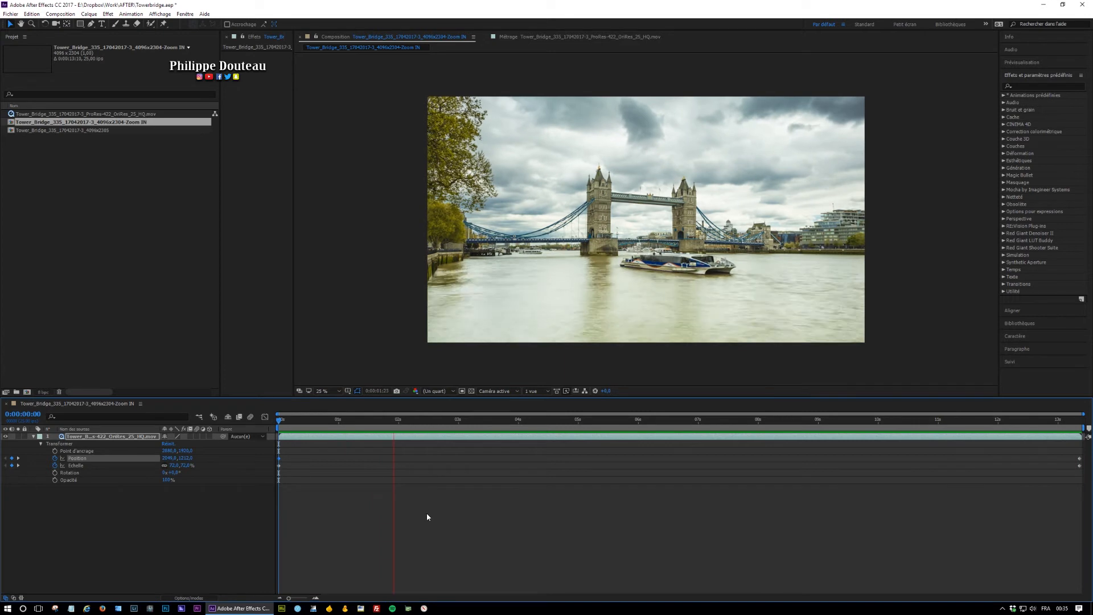
Duplicate the Zoom IN composition in the project and rename the copy Tower_Bridge_335_17042017-3_4096x2304-Zoom OUT
click(59, 176)
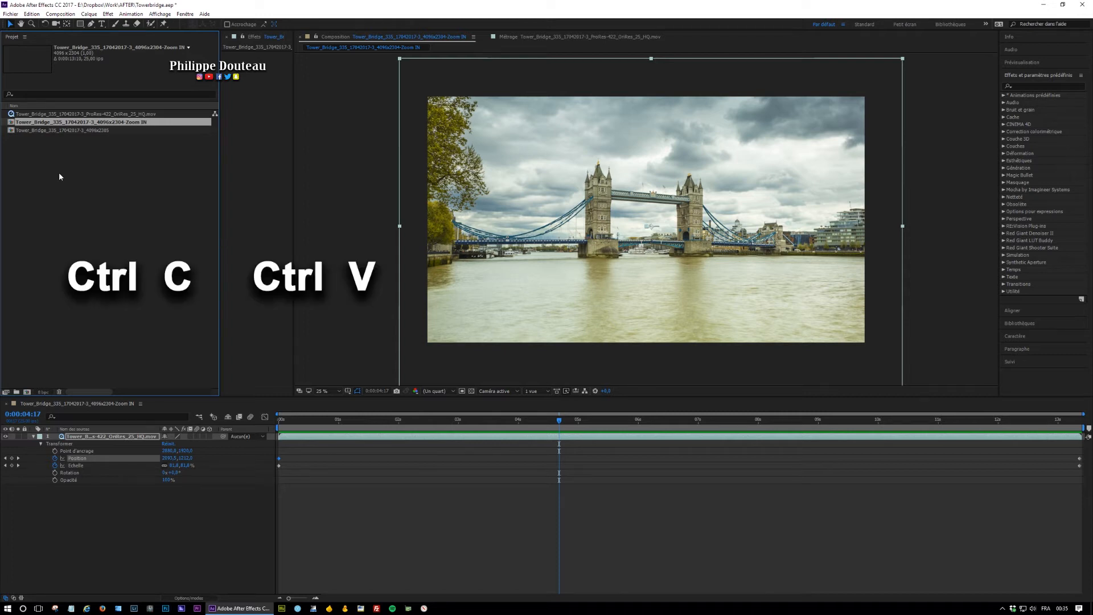
key(ctrl+v)
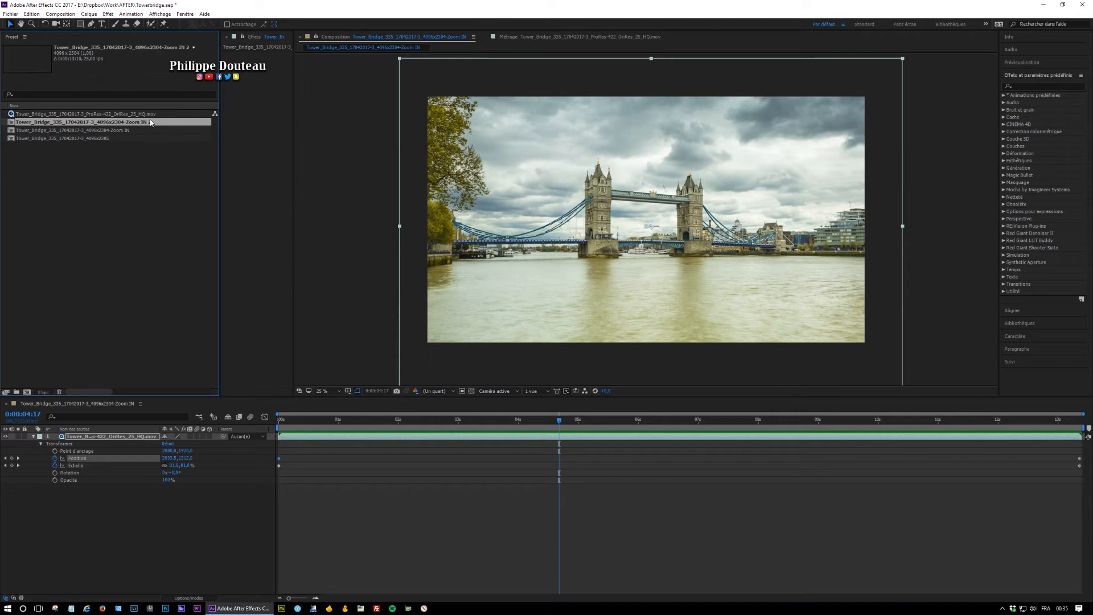
right_click(148, 124)
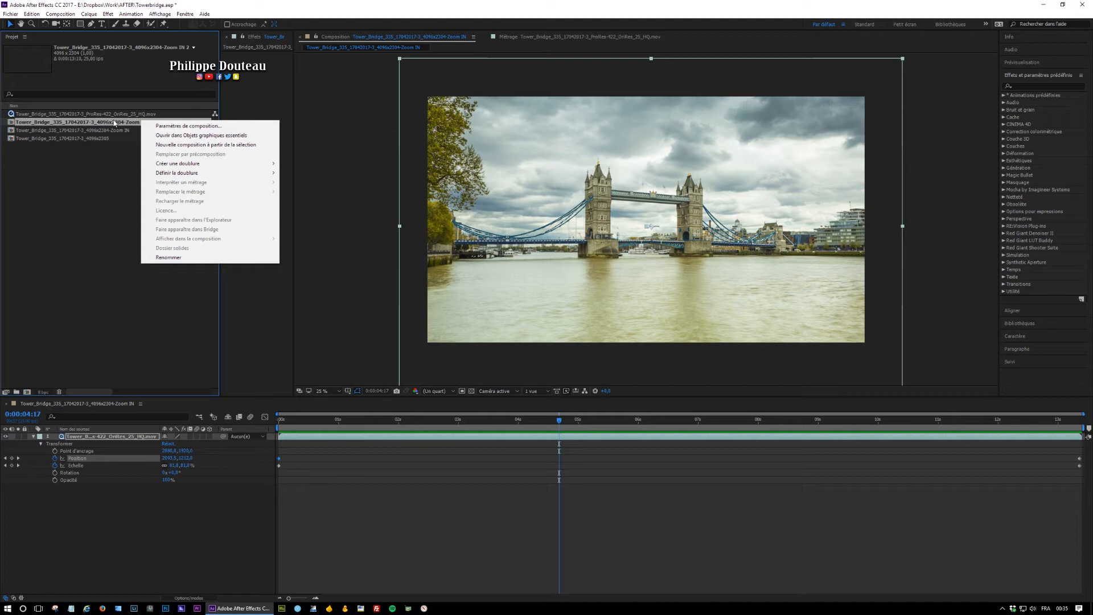
click(197, 125)
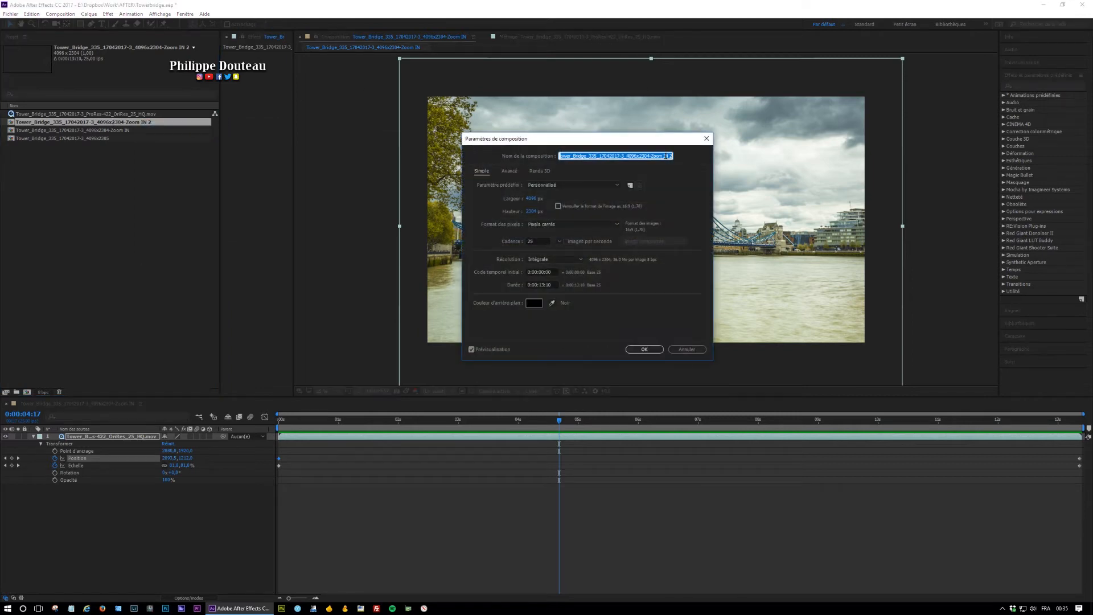
key(End)
key(shift+Left)
key(shift+Left)
key(shift+Left)
key(shift+Left)
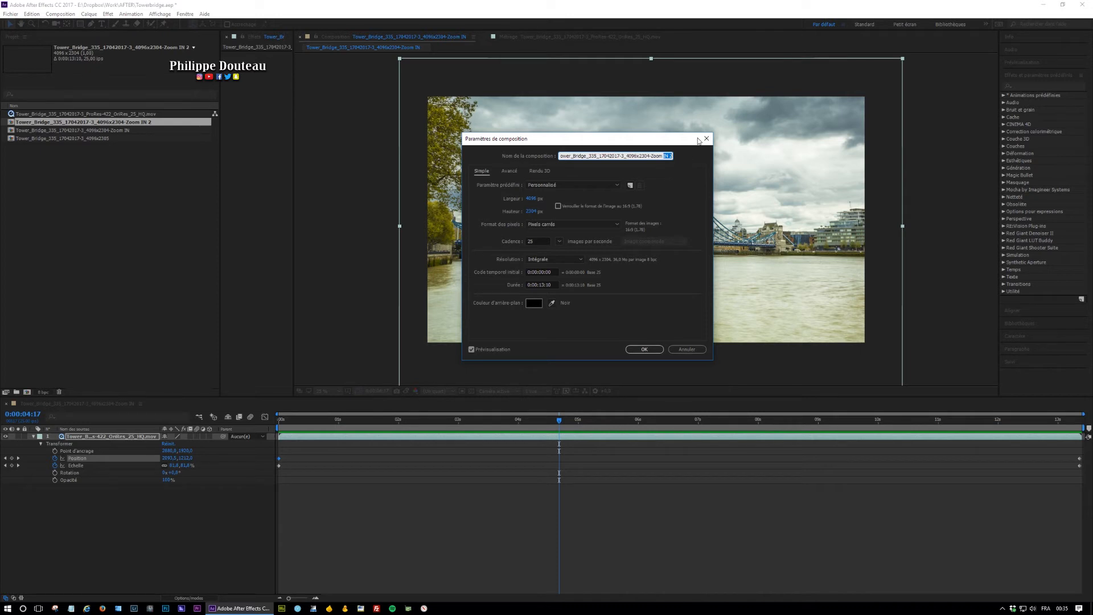
text(OUT)
click(644, 349)
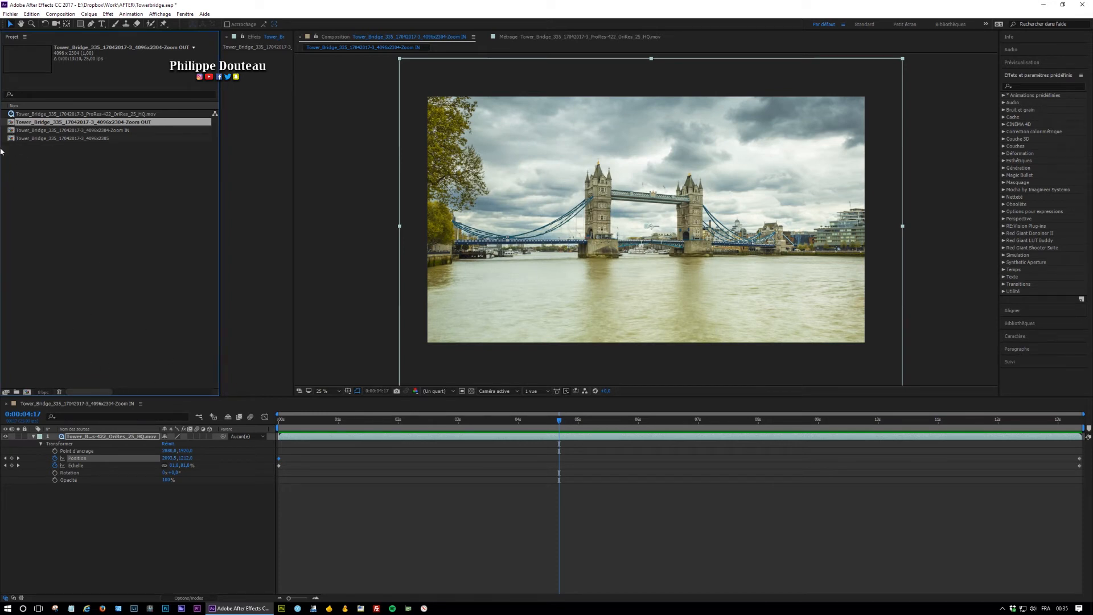
Open the Zoom OUT composition and reveal its footage layer's Transform properties
double_click(17, 121)
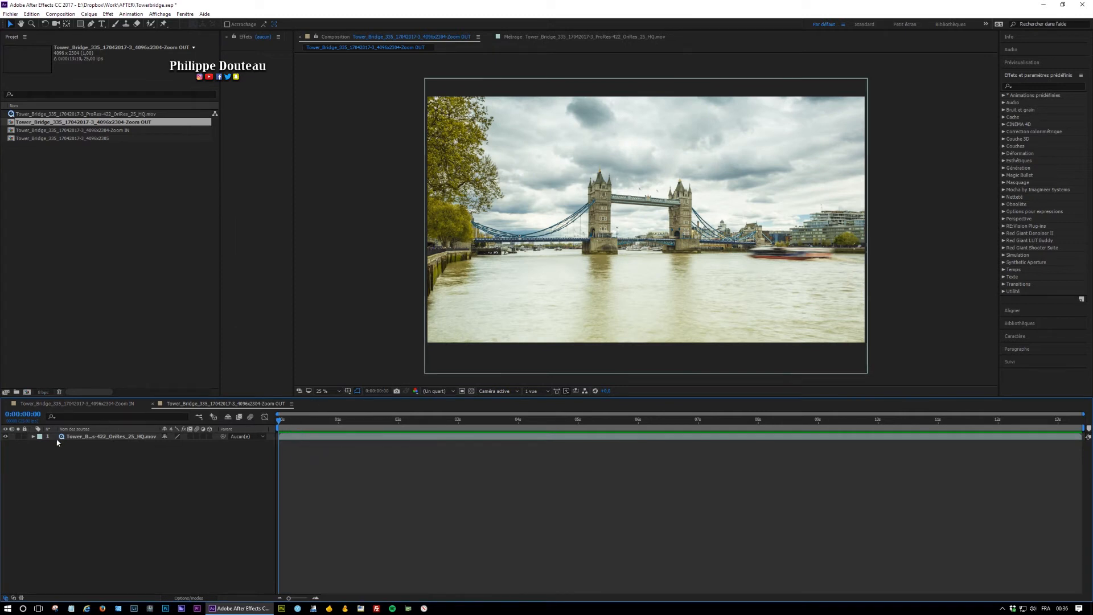
click(33, 436)
click(40, 444)
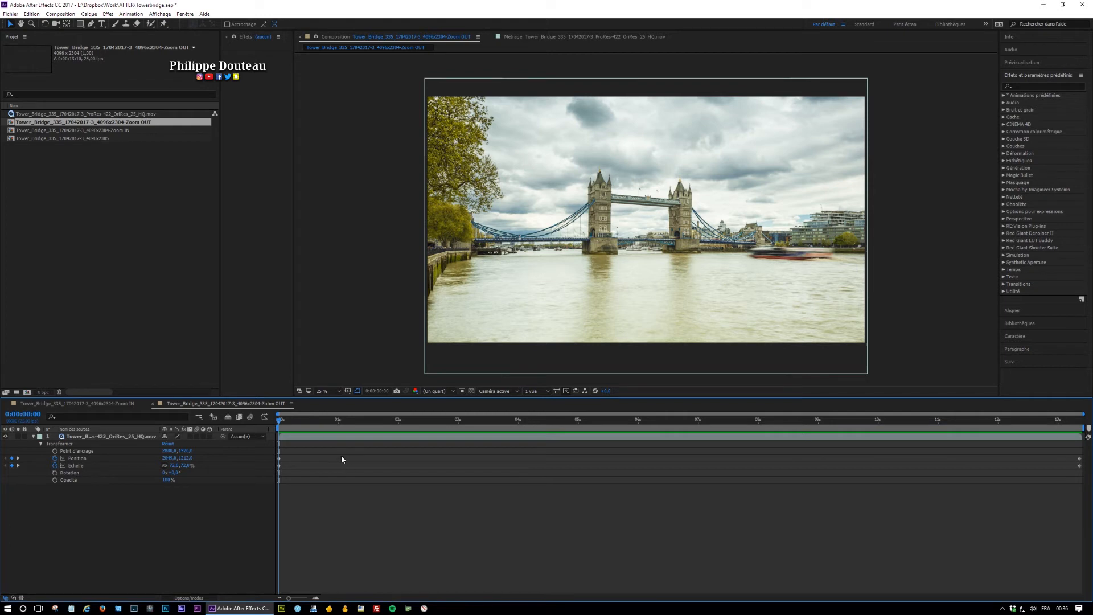
Reverse the zoom by swapping the start and end keyframes of the layer's position and scale
drag(295, 454, 372, 461)
drag(632, 467, 636, 467)
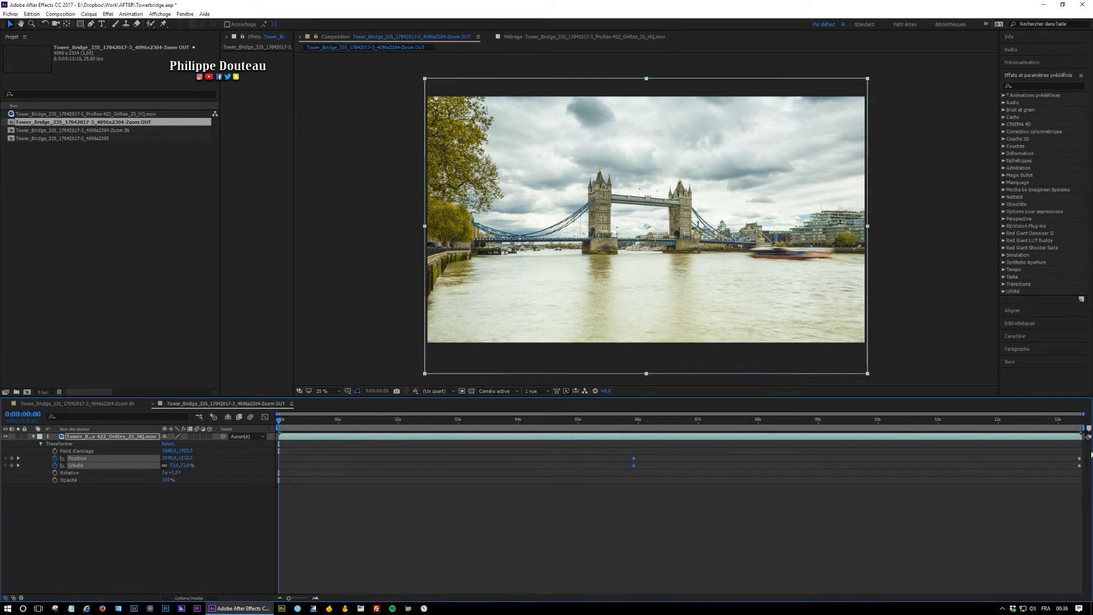
drag(1060, 455, 1010, 468)
drag(621, 451, 645, 478)
drag(1011, 462, 524, 461)
drag(340, 457, 279, 458)
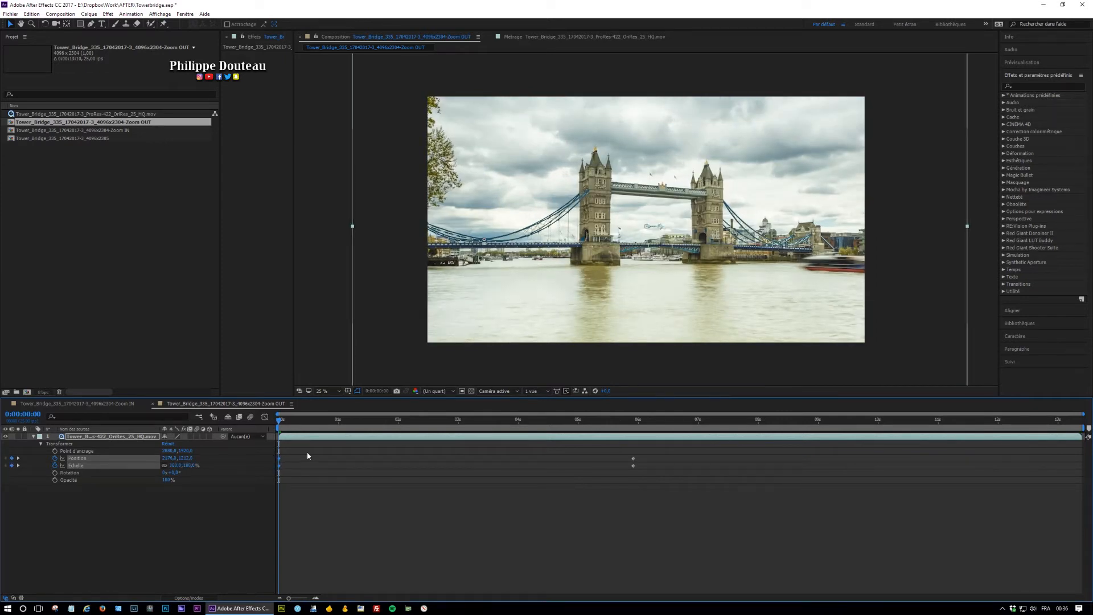
drag(613, 447, 655, 489)
drag(866, 459, 1084, 462)
Play back the zoom-out from the first frame and save the project
drag(316, 420, 276, 424)
key(space)
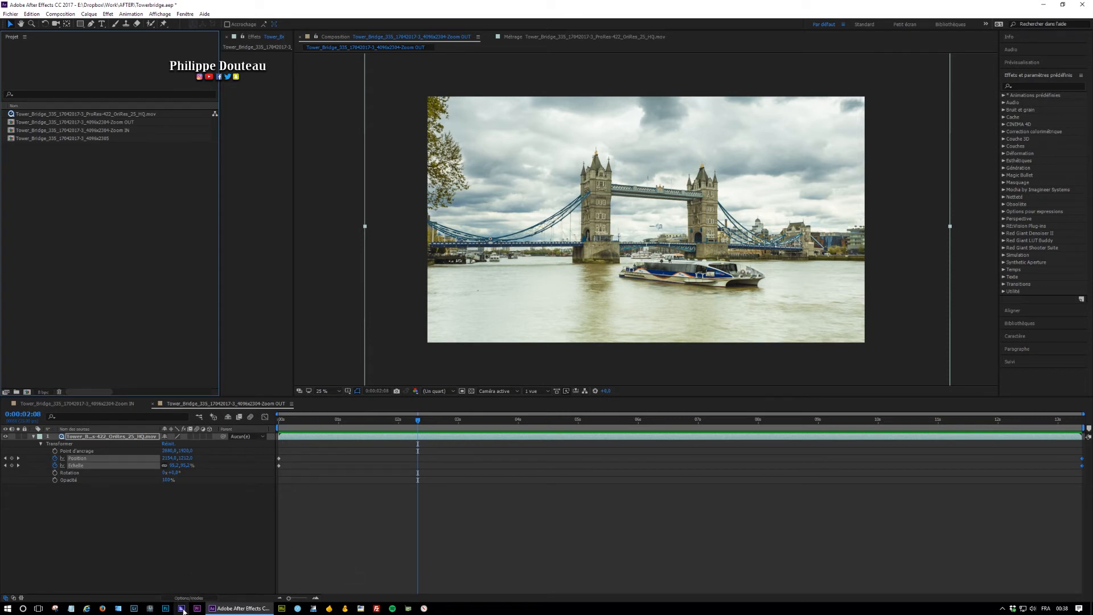
key(ctrl+s)
Launch Adobe Media Encoder and bring its window onto the main screen, maximized
click(182, 608)
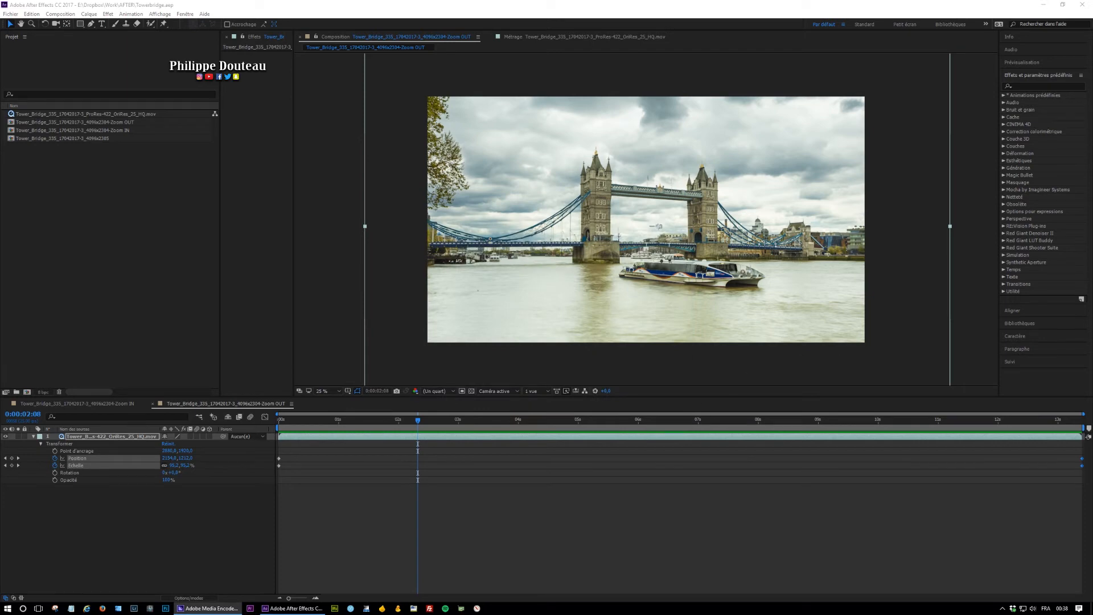
drag(1092, 354, 744, 24)
click(936, 25)
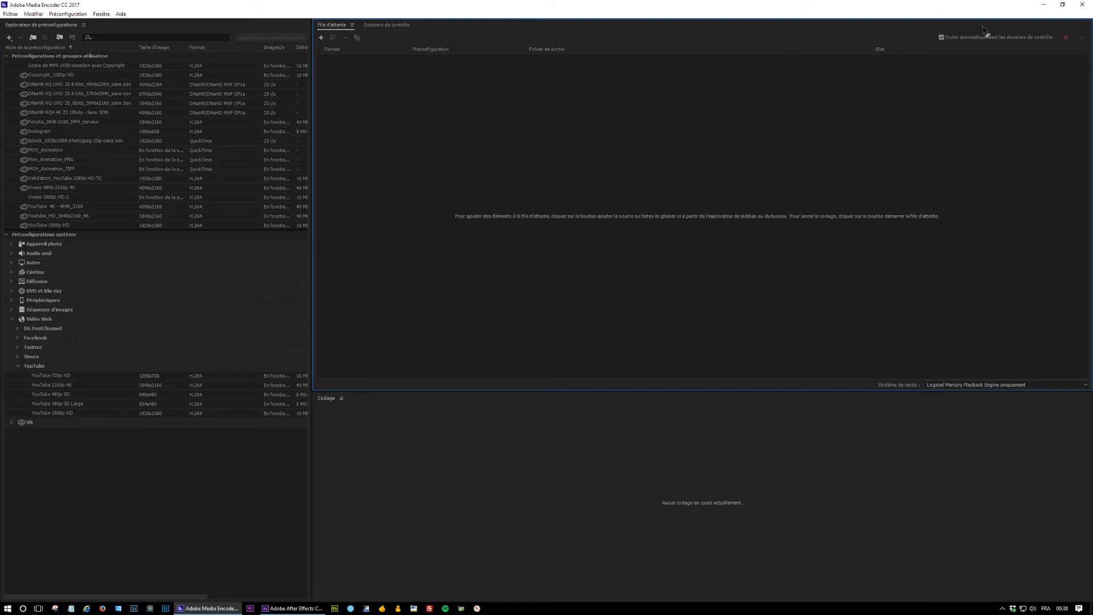
Restore the Media Encoder window and narrow the After Effects window so both are visible side by side
click(1062, 4)
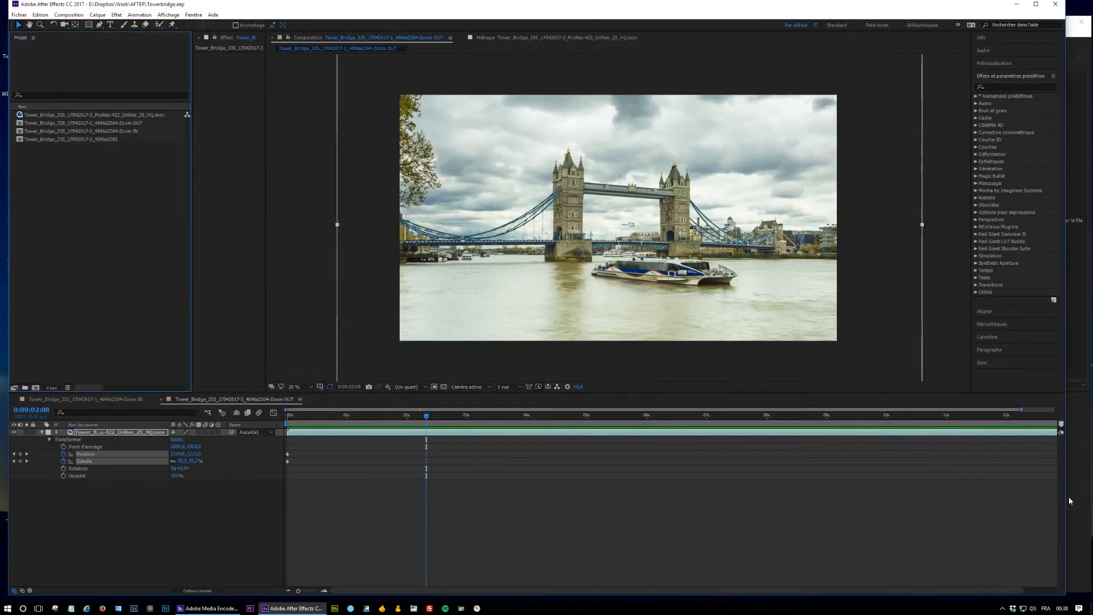
drag(1066, 500, 638, 518)
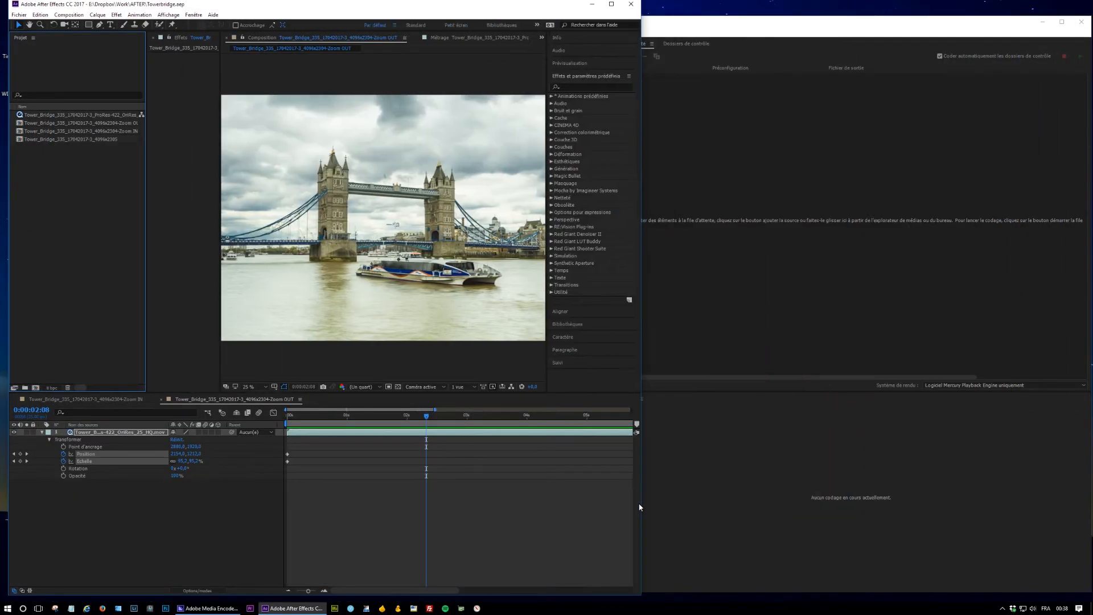
mouse_move(544, 14)
mouse_down()
mouse_move(549, 35)
mouse_move(560, 20)
mouse_up()
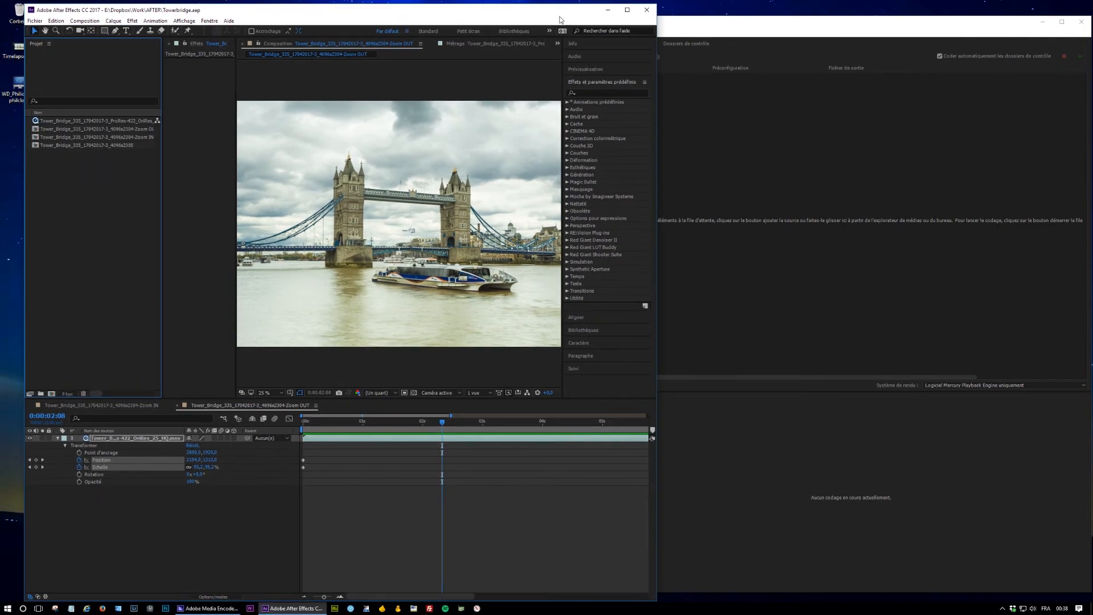
Add the three Tower Bridge compositions to the Media Encoder queue as separate sources and bring its window to the front
click(37, 130)
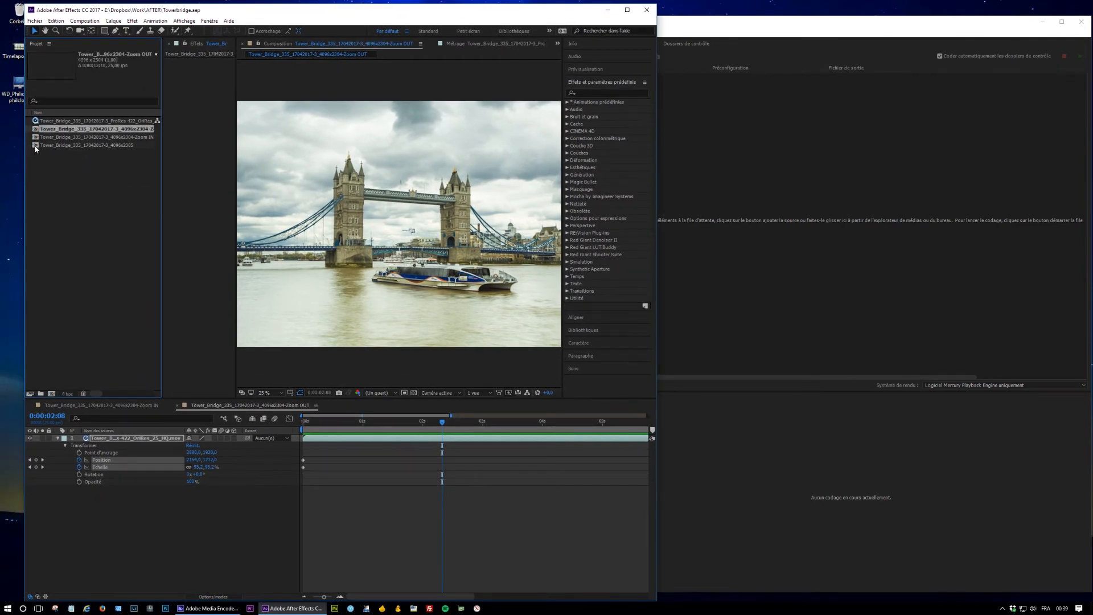
shift+click(36, 147)
drag(35, 132, 822, 139)
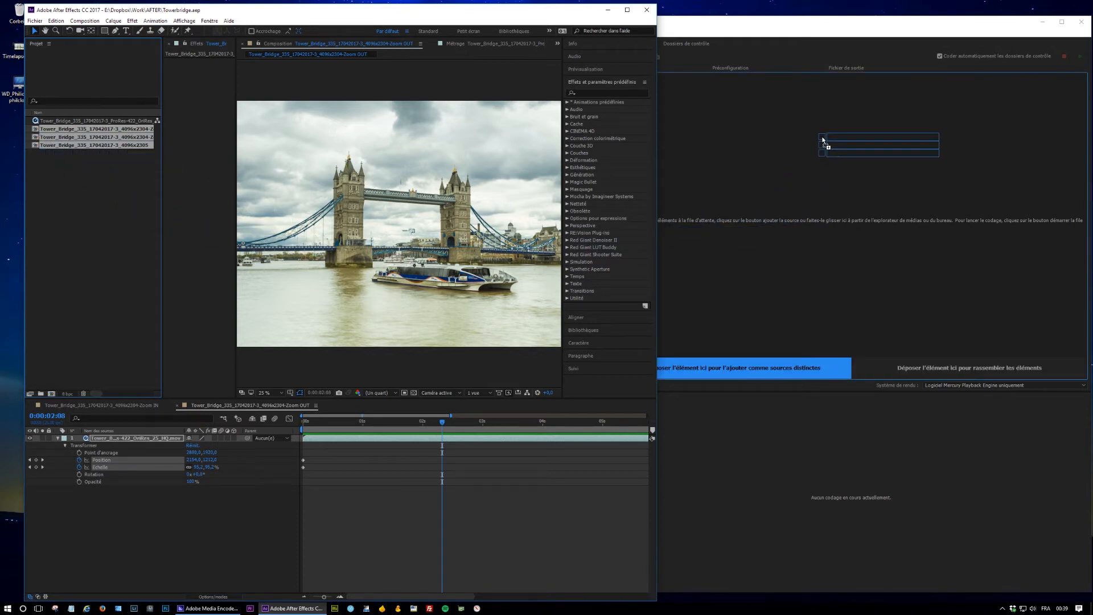
drag(822, 139, 820, 138)
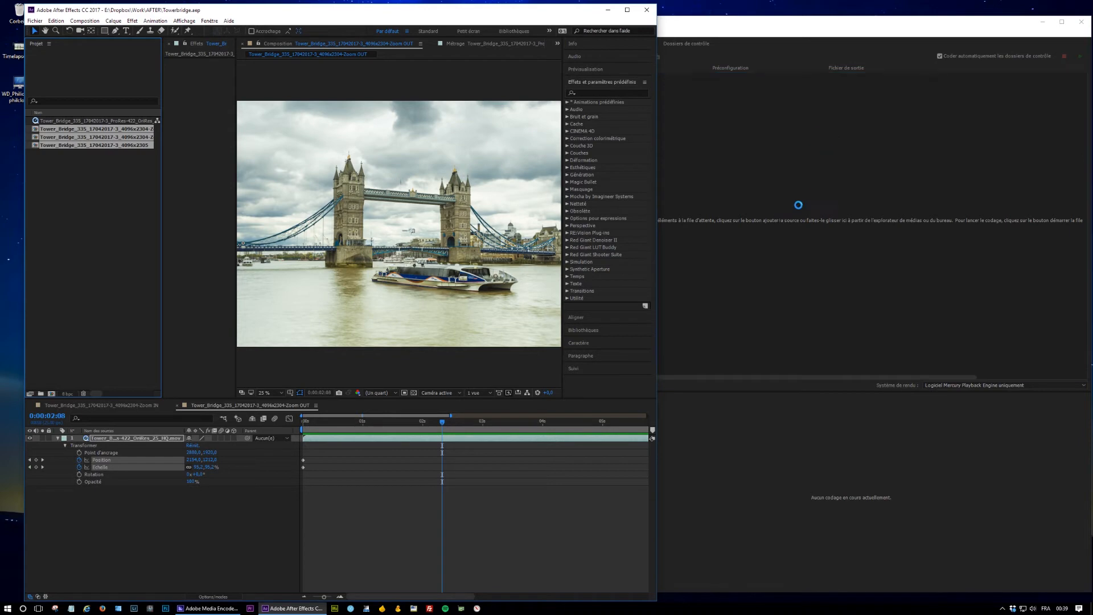
click(866, 25)
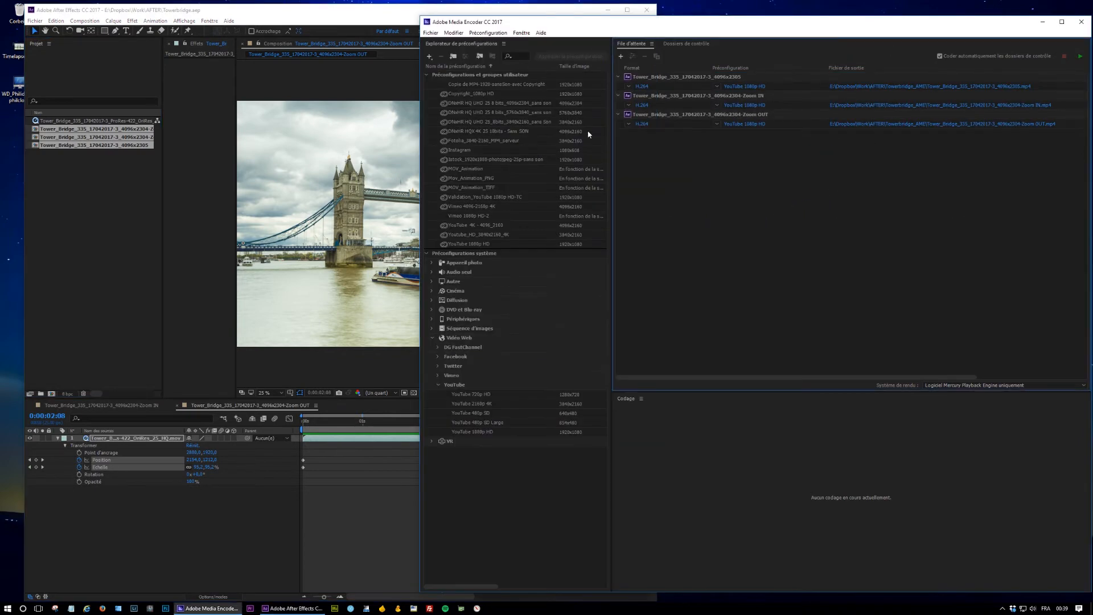
drag(779, 26, 596, 14)
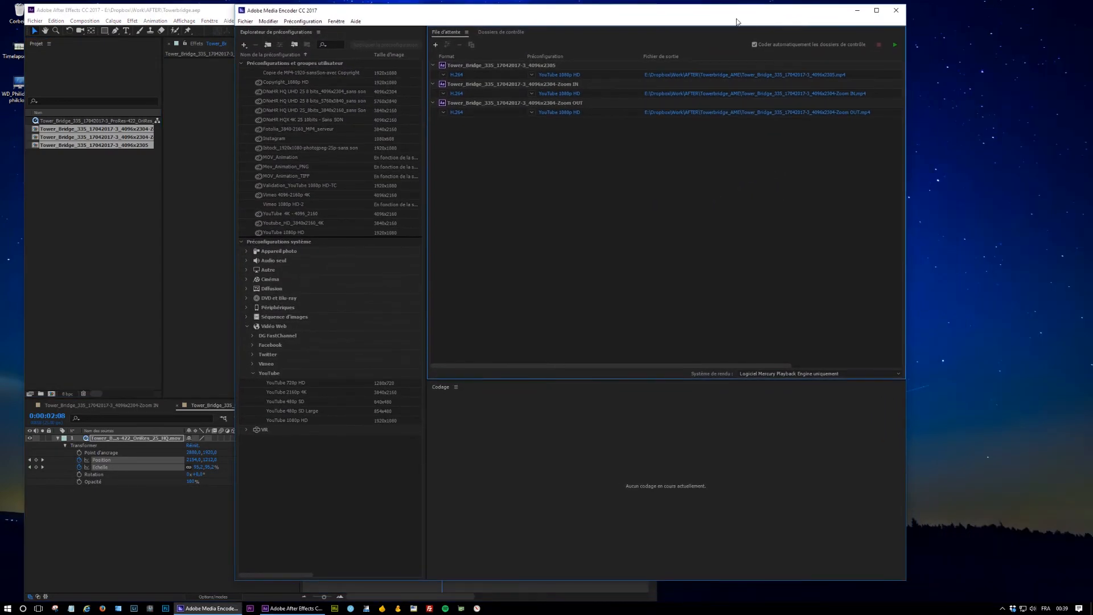
drag(736, 17, 650, 12)
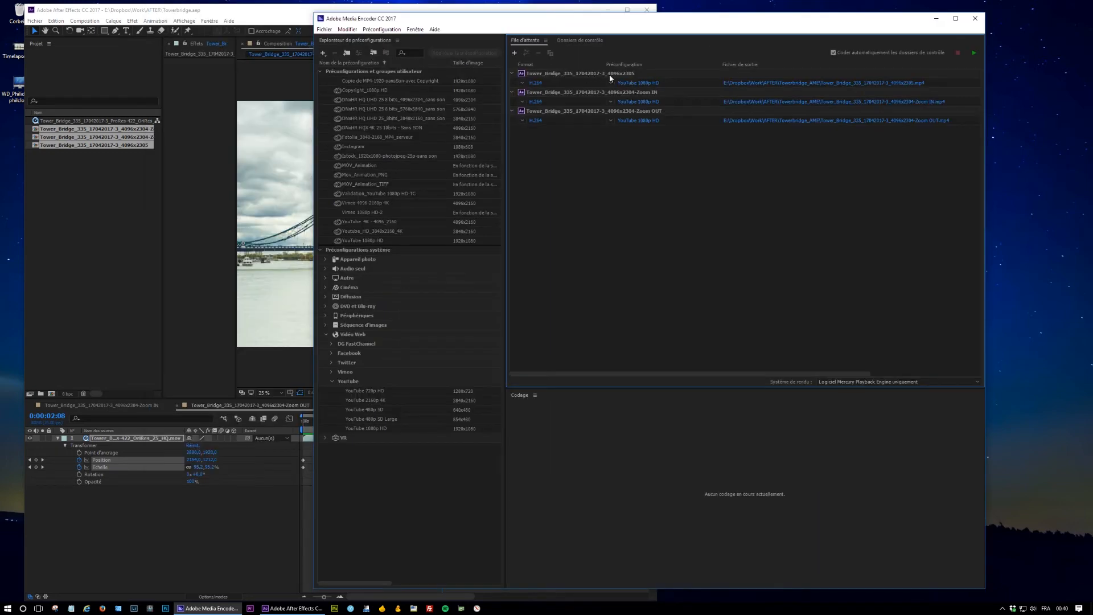
Add a DNxHR HQ UHD 25 8 bits_4096x2304_sans son output to all three queued compositions, keeping their H.264 outputs
click(600, 74)
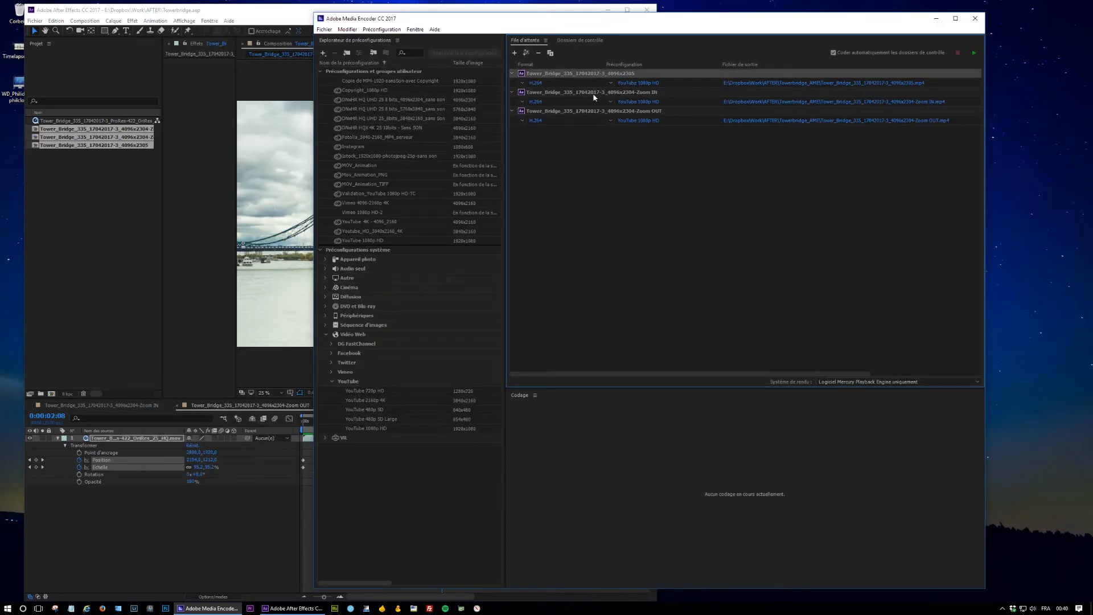
shift+click(605, 111)
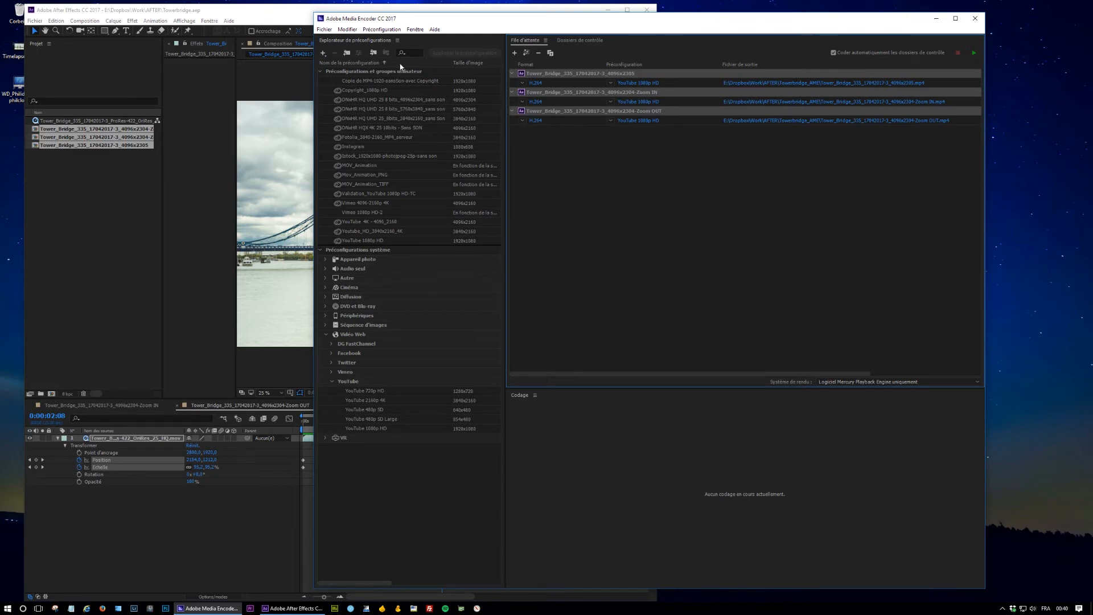
click(435, 101)
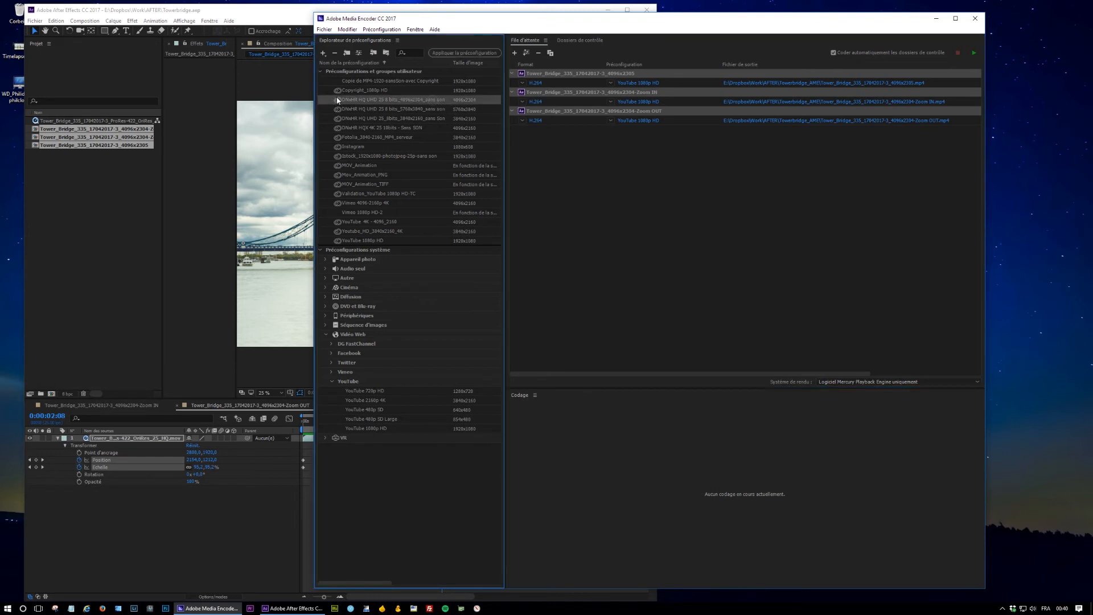
click(332, 382)
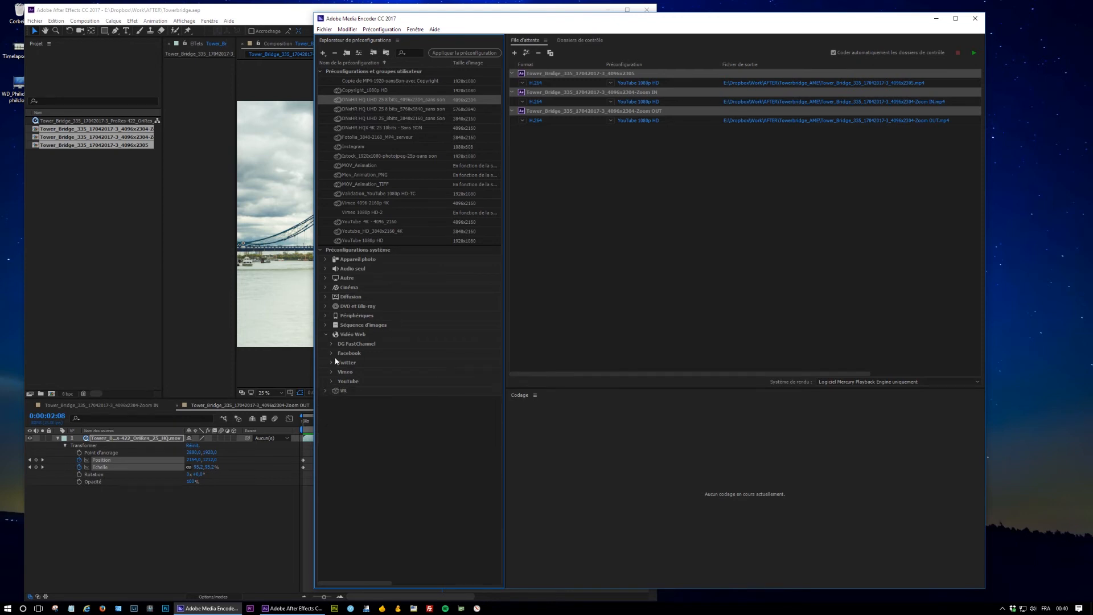
click(331, 382)
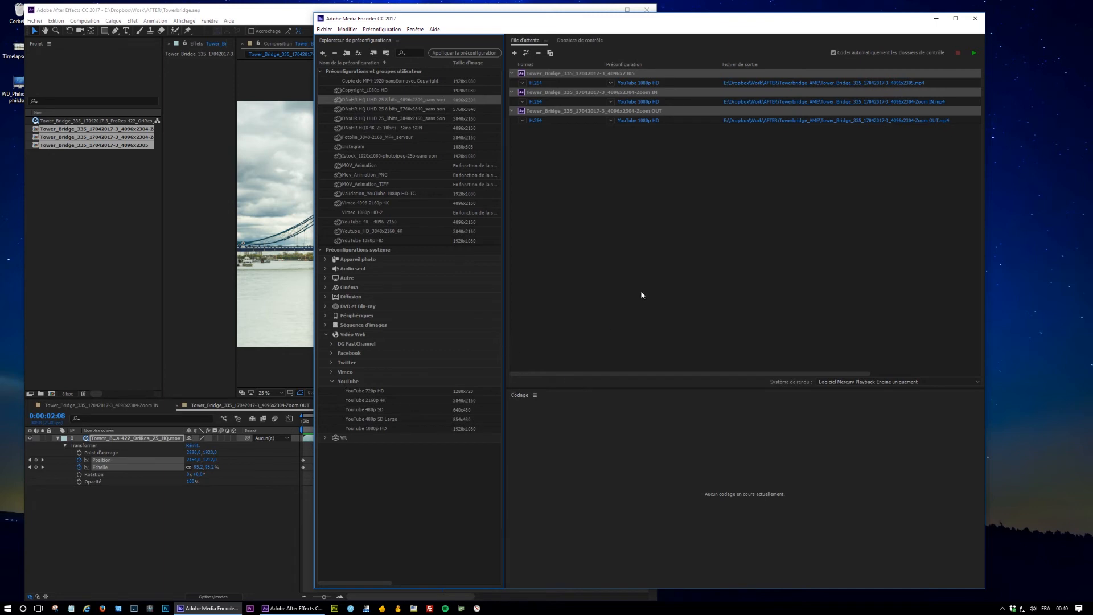
drag(764, 22, 754, 29)
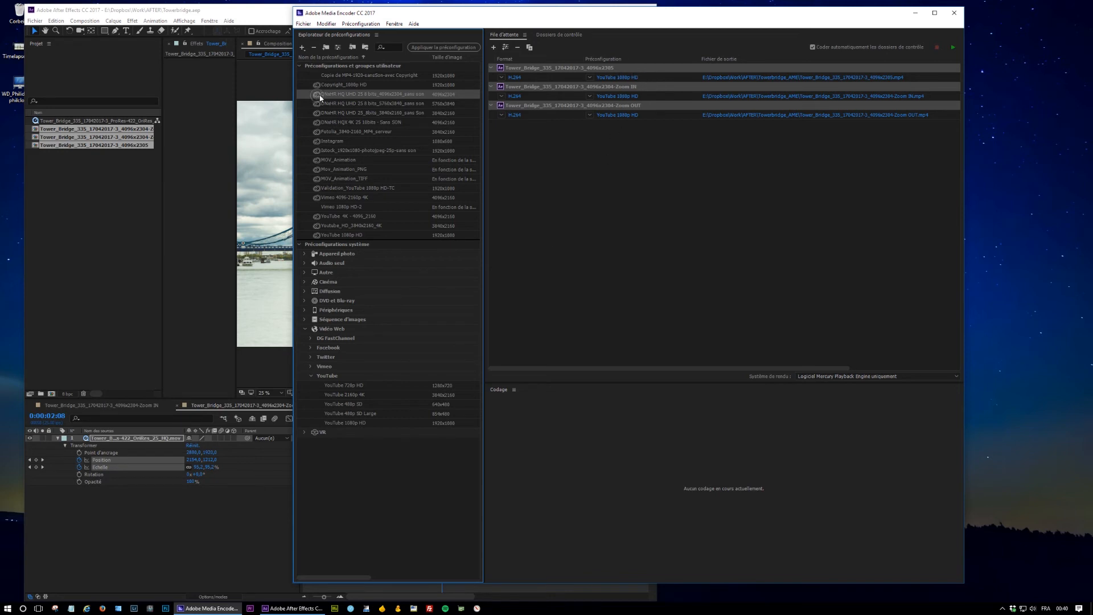
drag(322, 99, 508, 134)
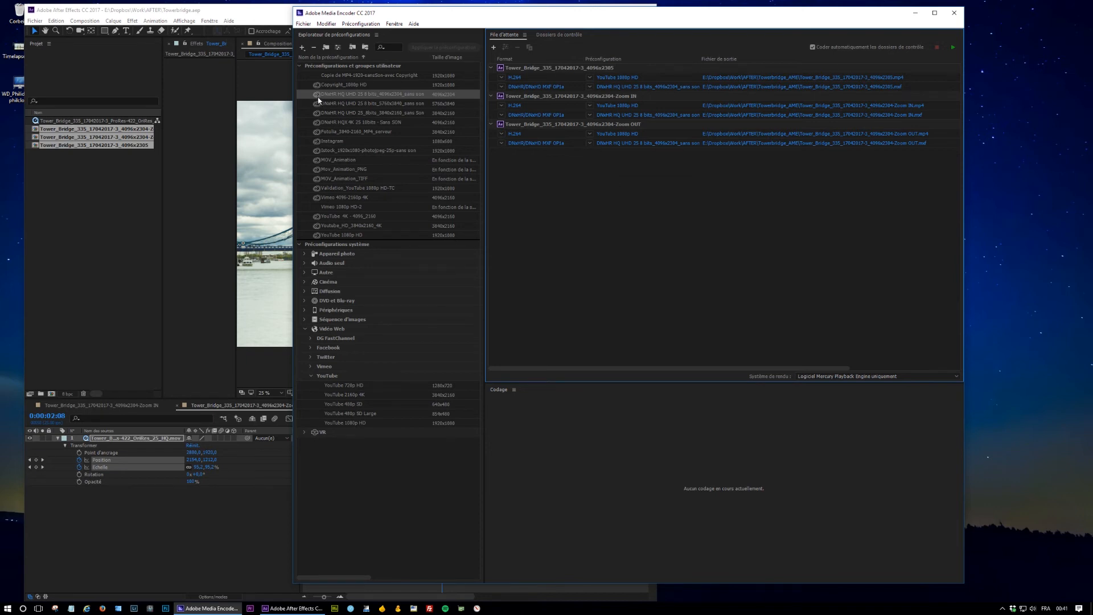
Add an extra DNxHR HQ 4096x2304 output to the Zoom IN composition and remove it again
drag(317, 96, 608, 106)
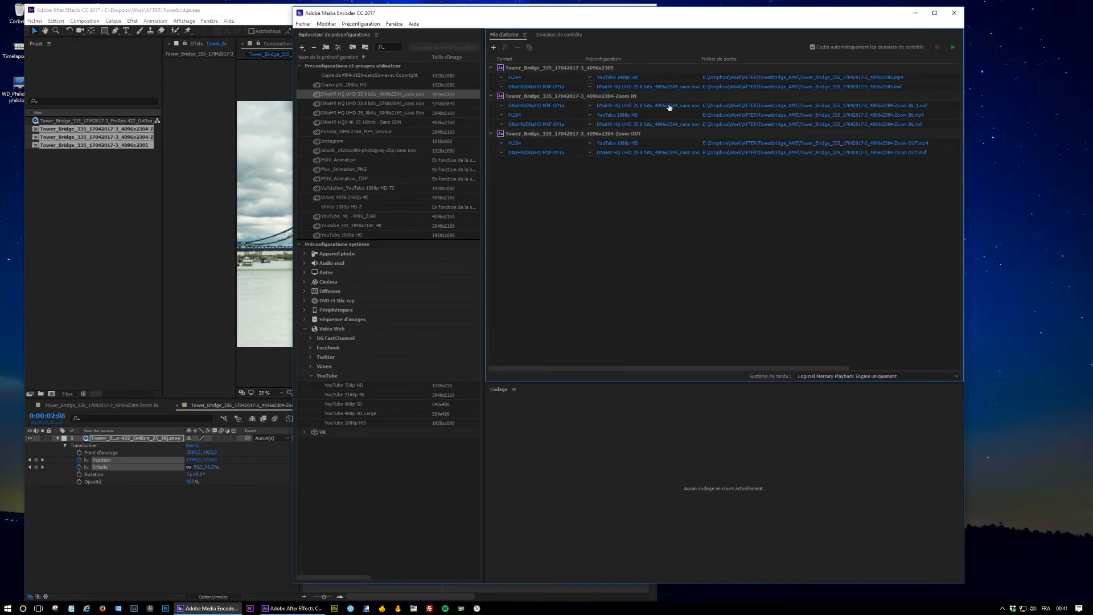
click(574, 107)
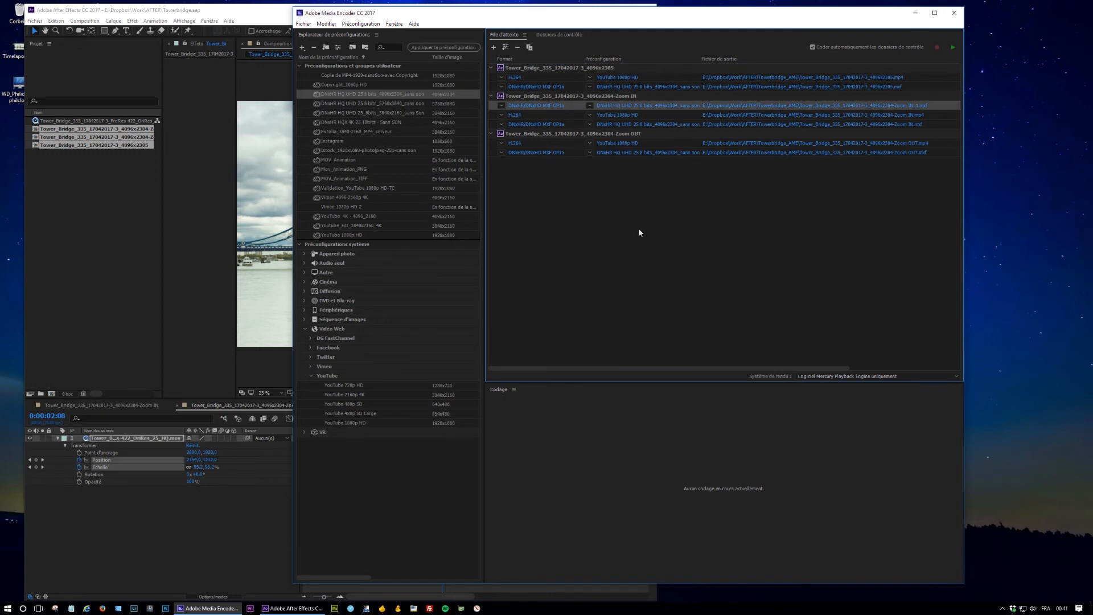
key(Delete)
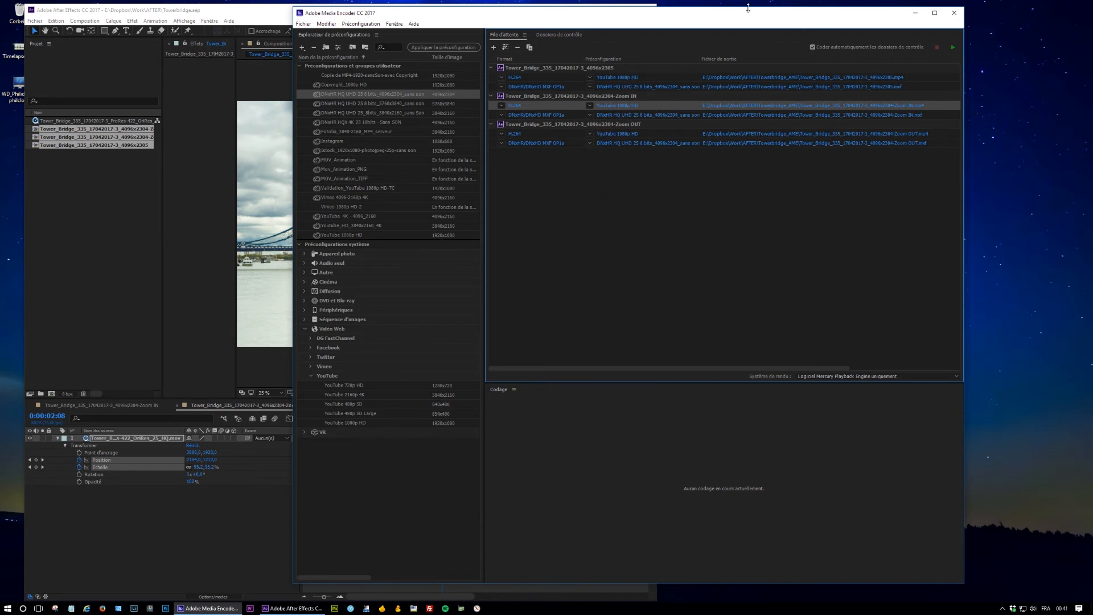
click(579, 67)
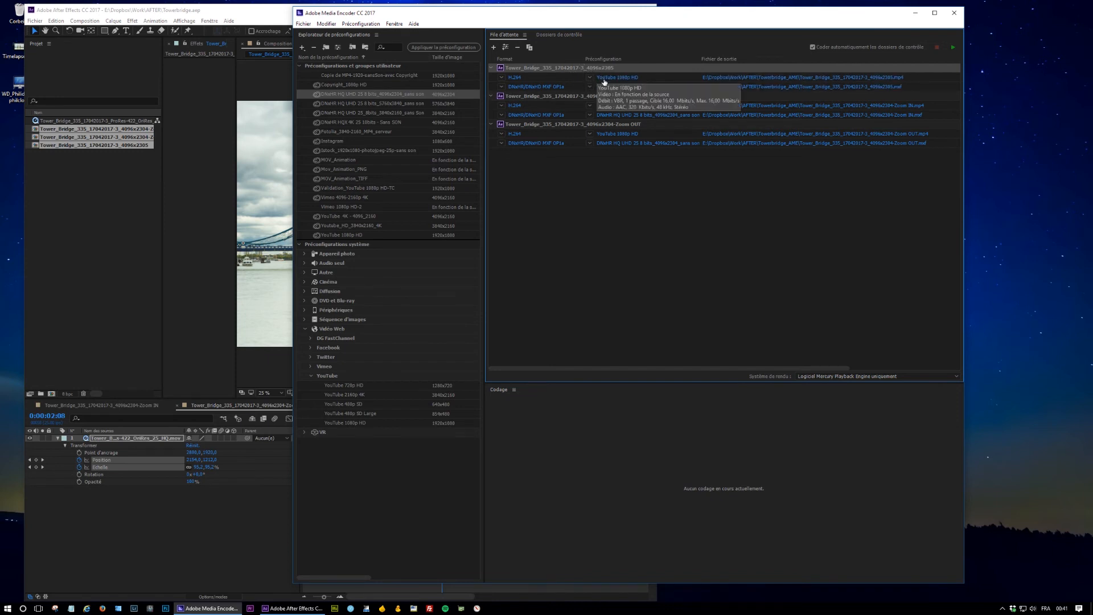
click(658, 78)
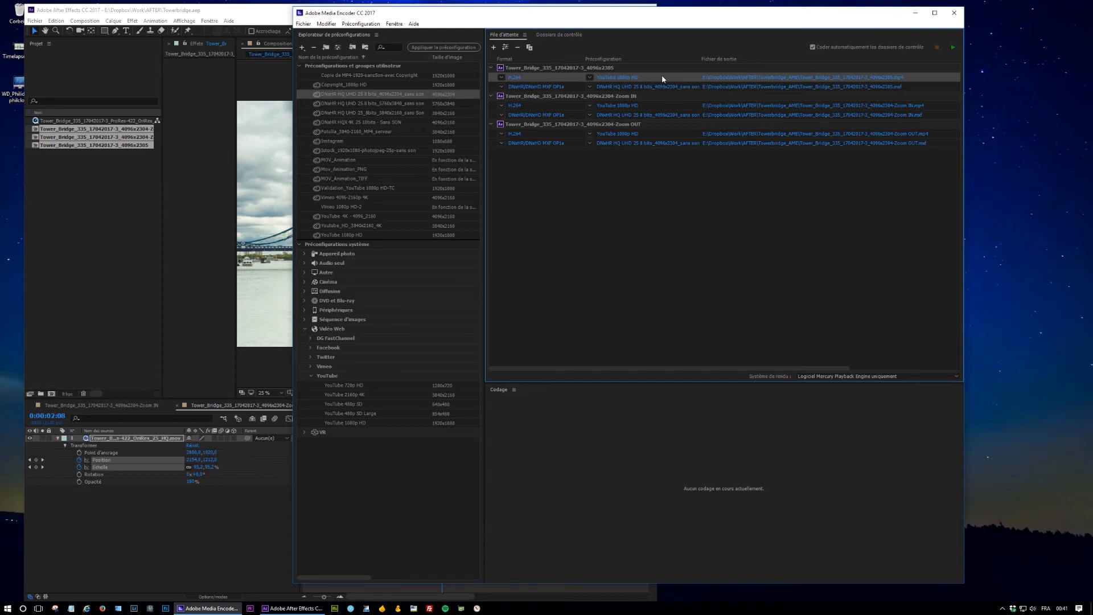
click(576, 88)
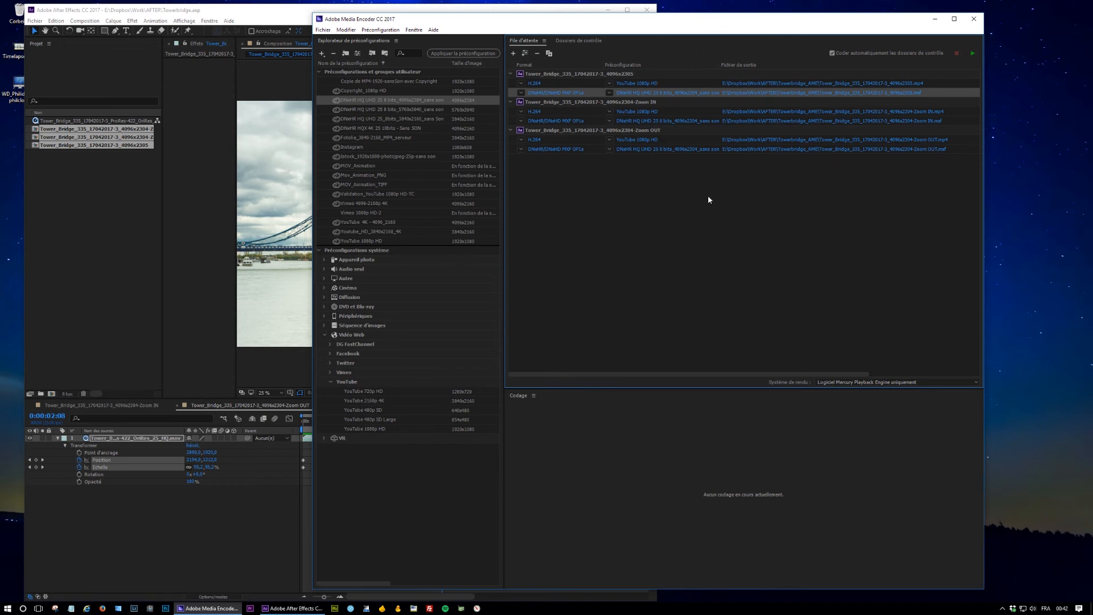
Set the destination of all queued outputs to a new Desktop folder named "tower bridge"
key(ctrl+a)
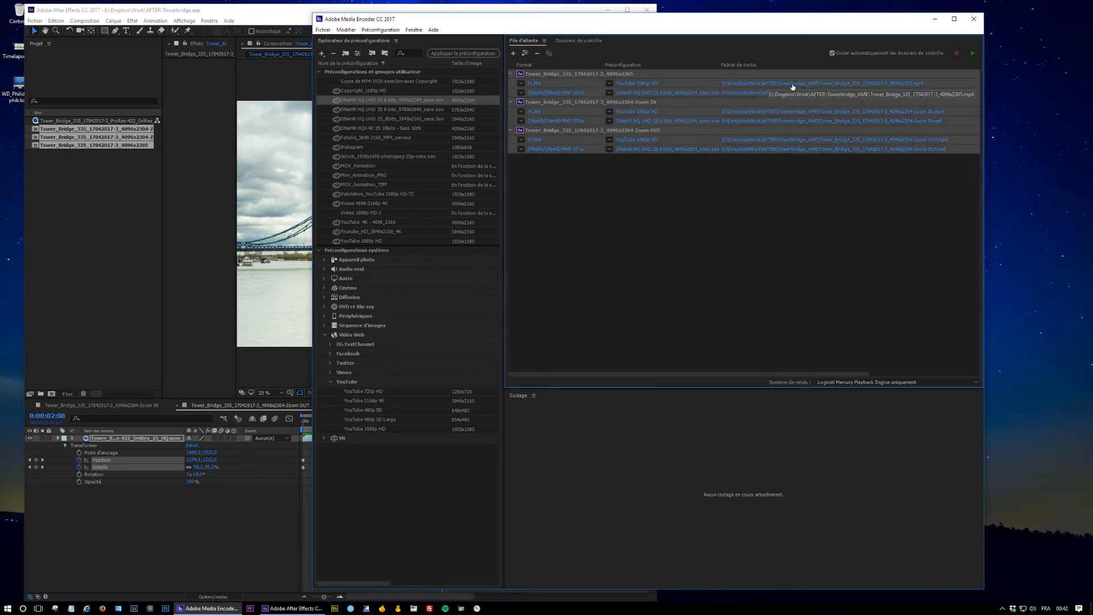
click(718, 111)
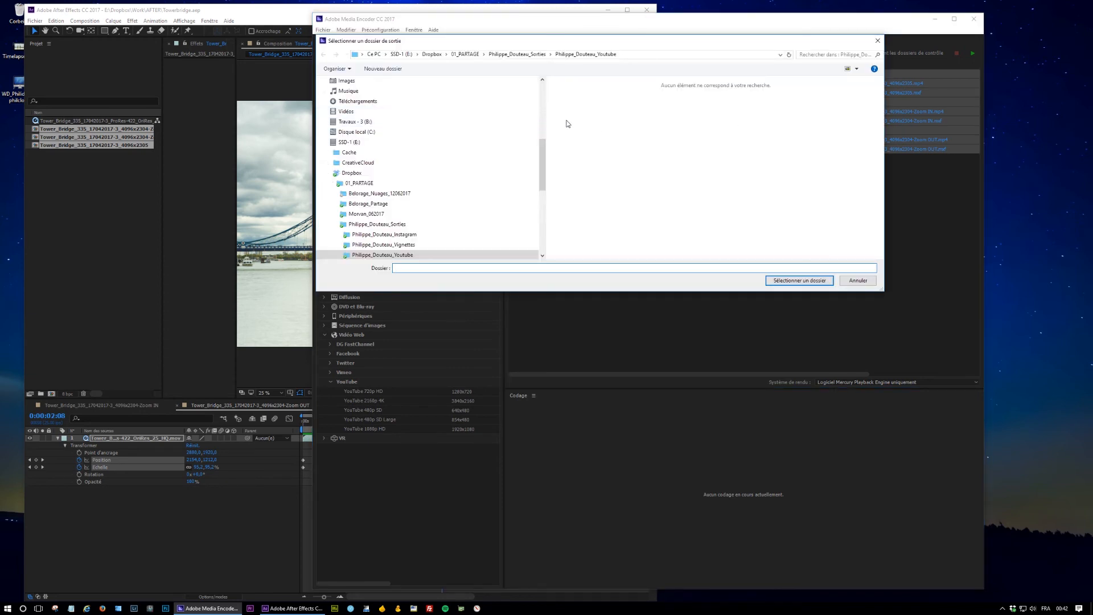
scroll(542, 134, up, 4)
click(387, 169)
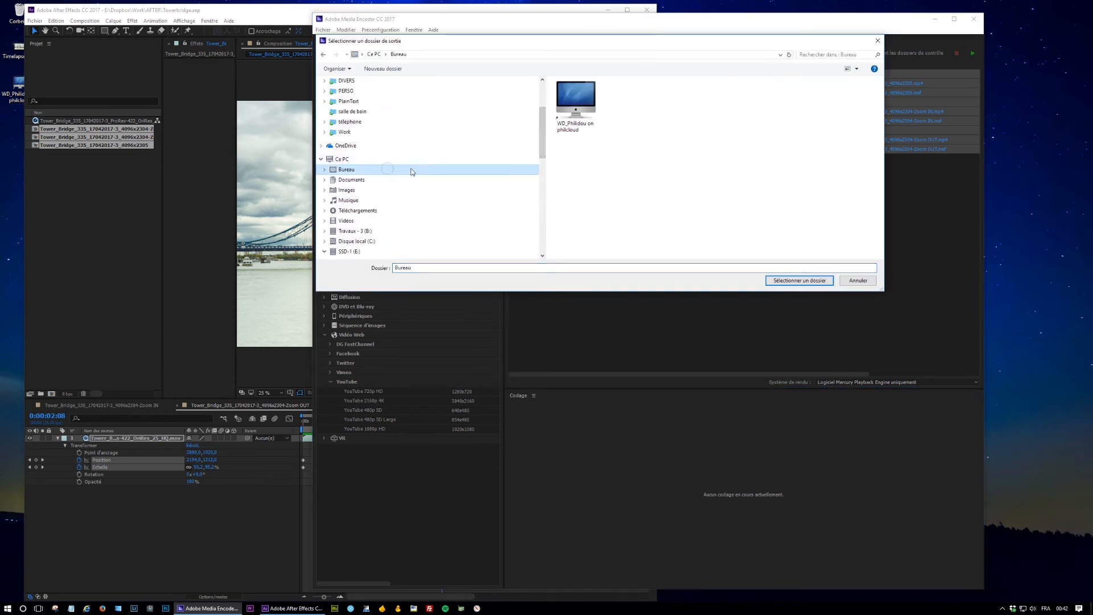
click(387, 69)
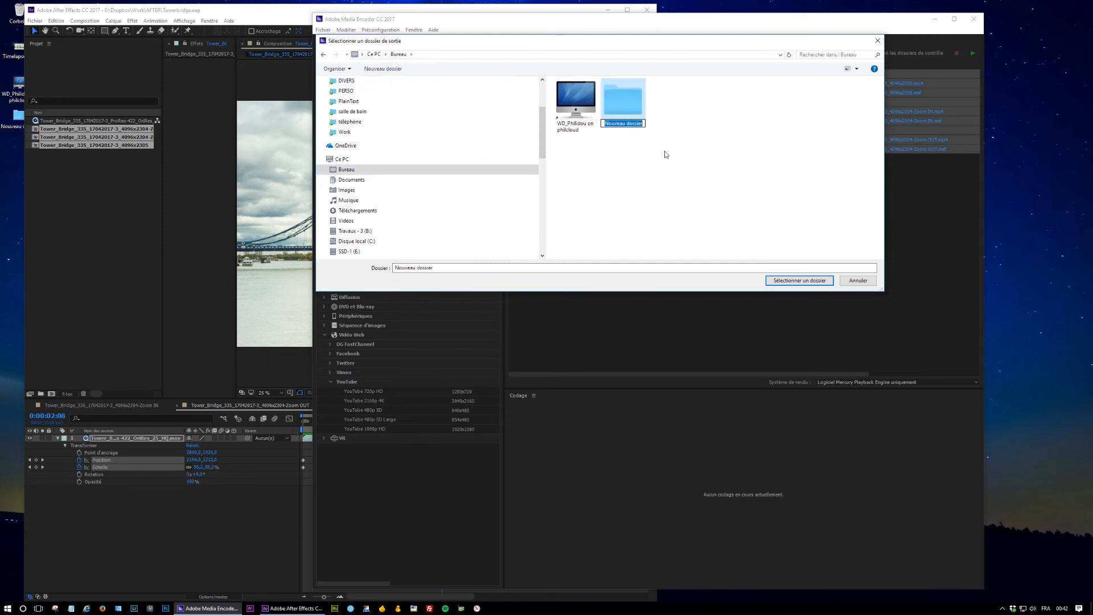
text(s)
text(ower bridge)
key(Return)
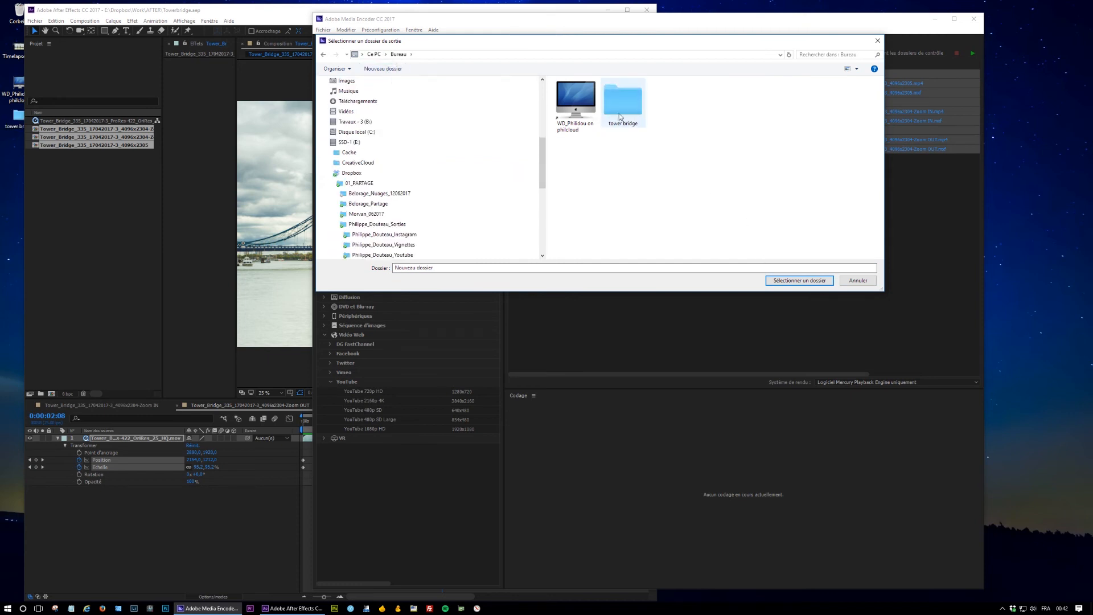
double_click(627, 102)
click(819, 284)
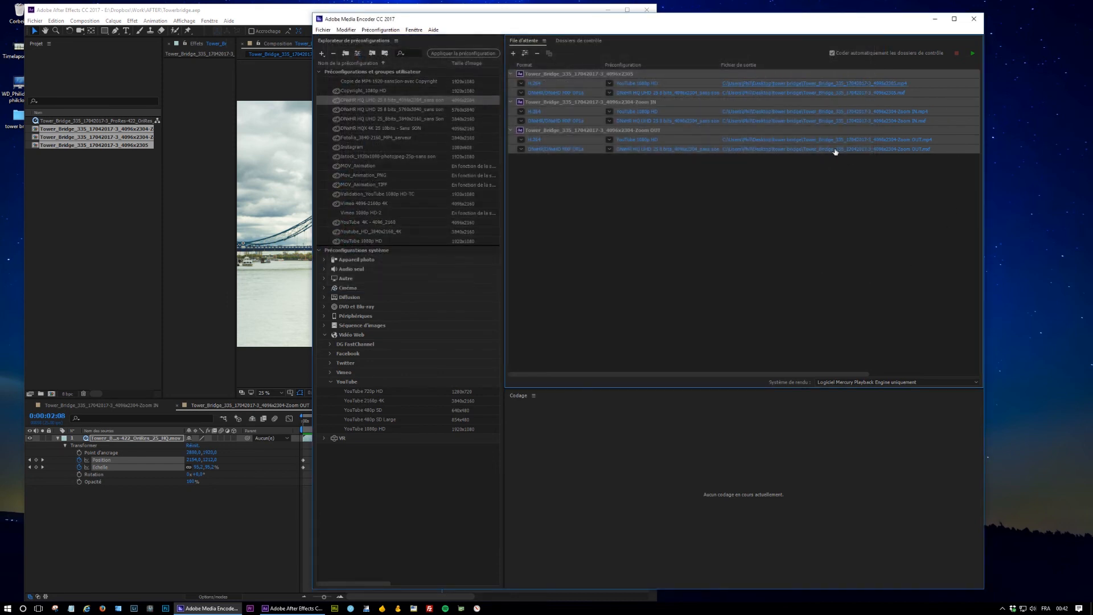
Start encoding the queue, with the first composition's entry selected
click(744, 204)
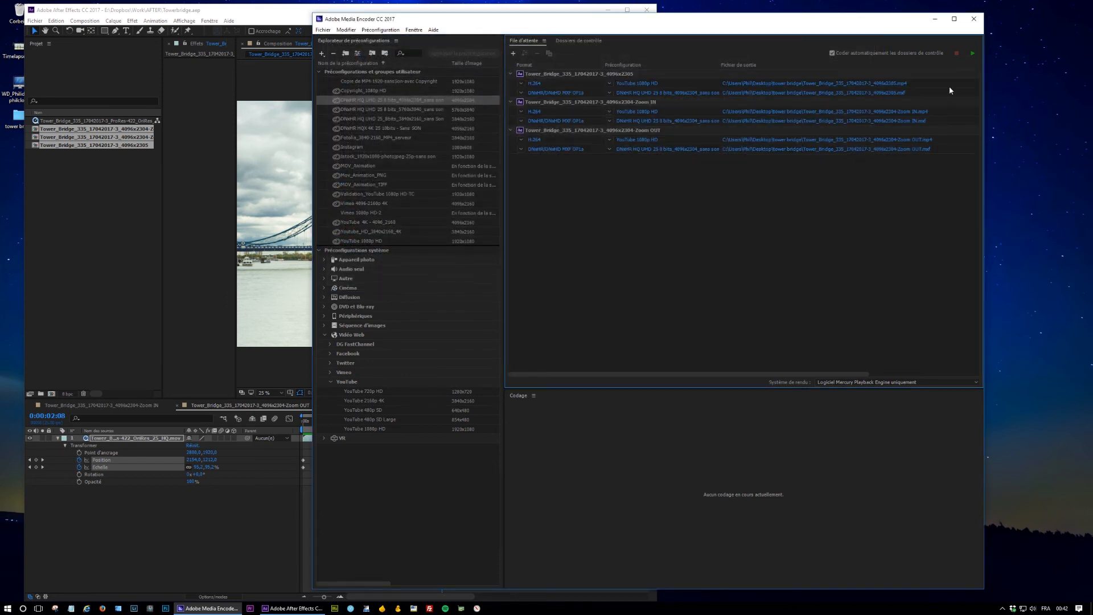
click(973, 53)
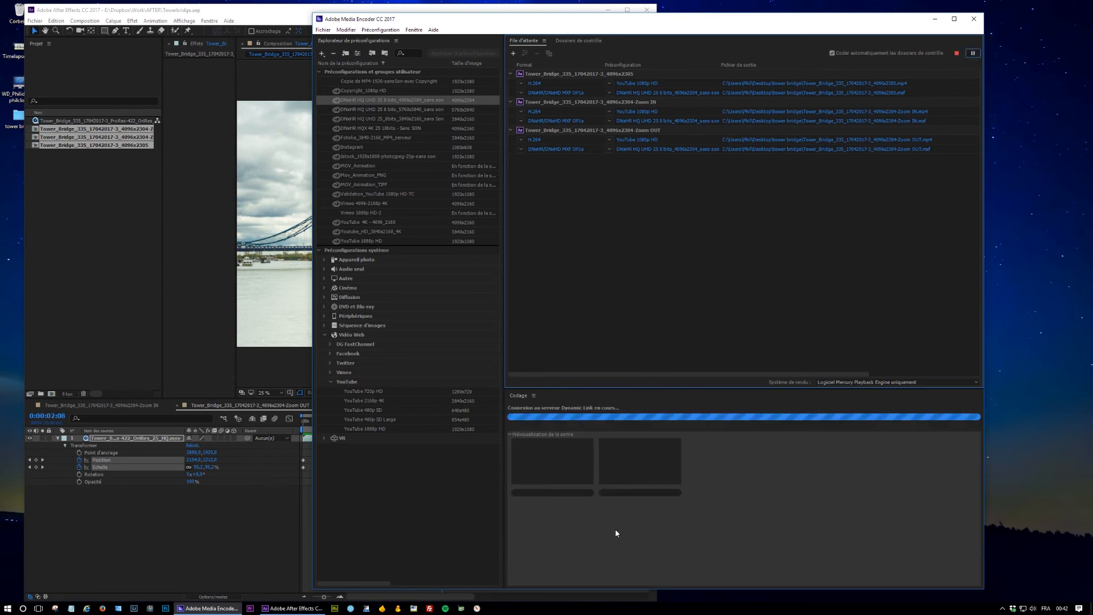
click(605, 74)
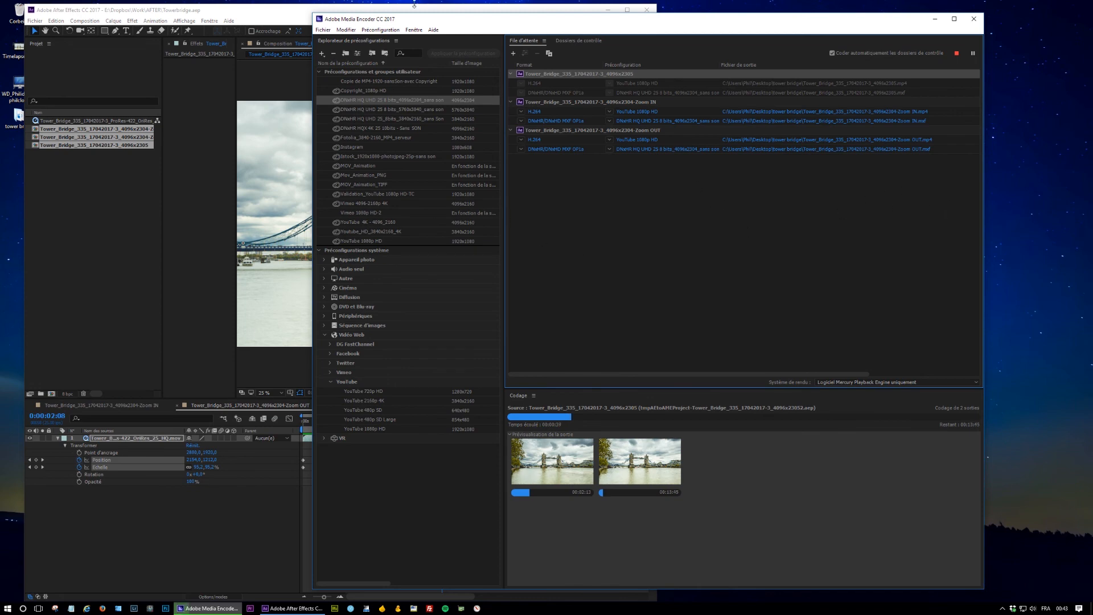
Uncover the desktop by moving the After Effects window aside and play the Tower Bridge timelapse MP4 stored there
drag(532, 11, 638, 3)
click(21, 64)
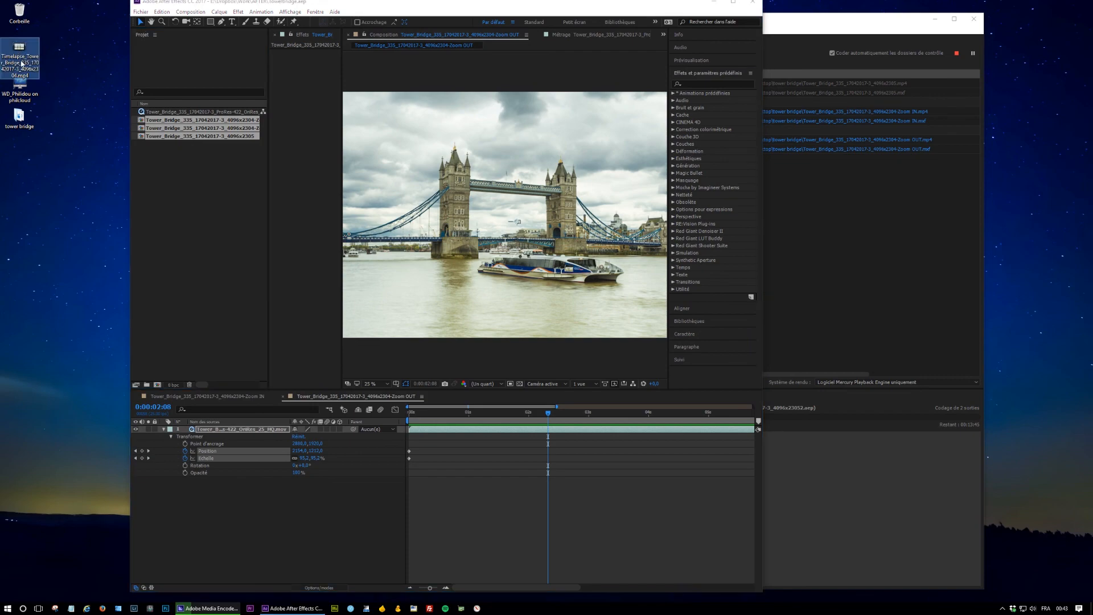
double_click(21, 63)
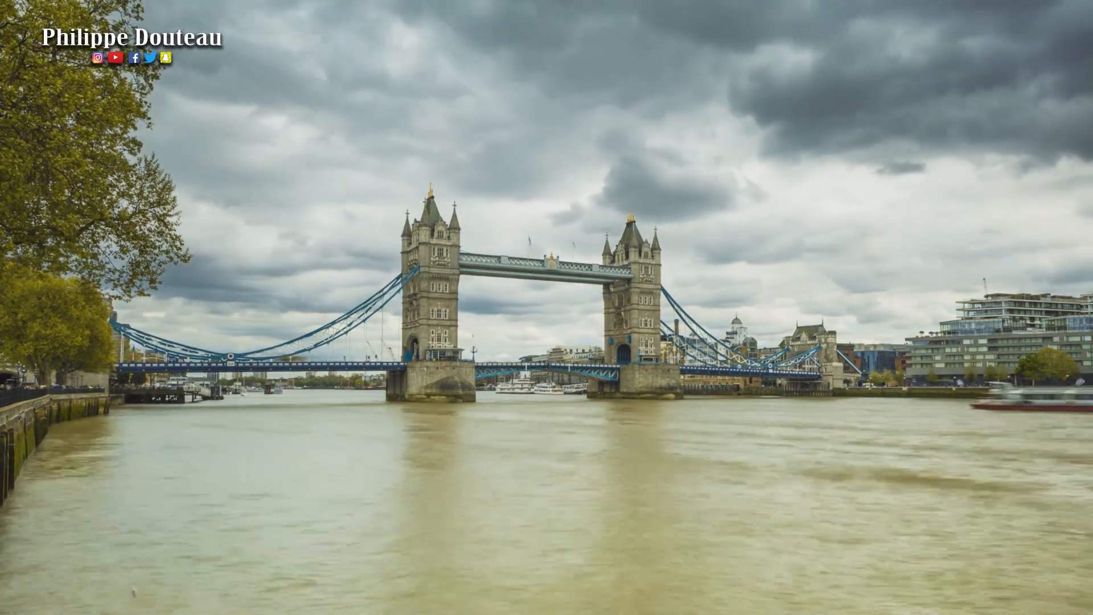
mouse_move(704, 287)
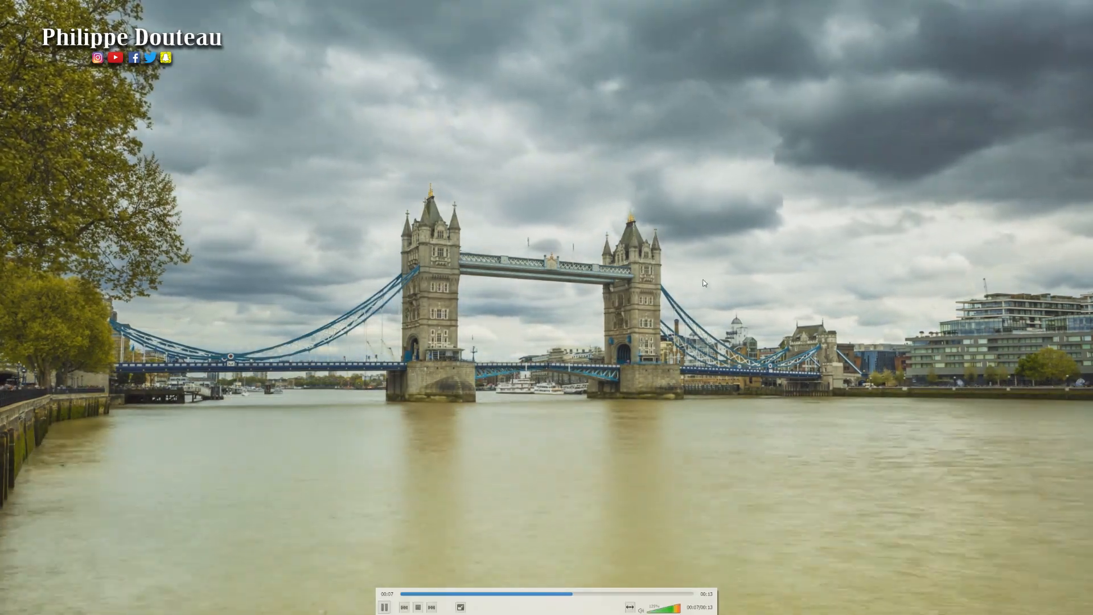